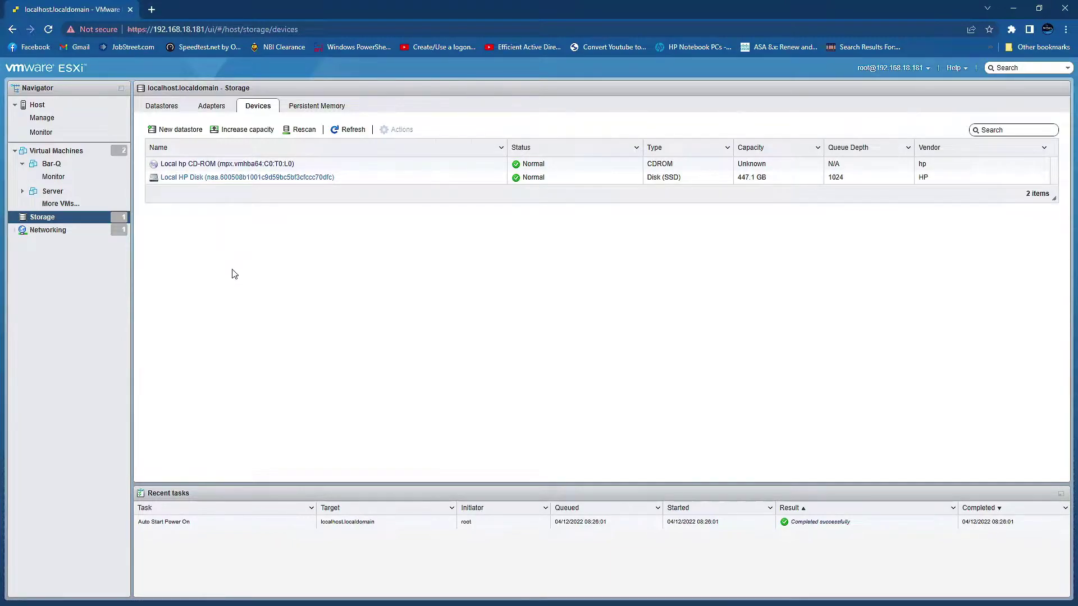
Start a new VMkernel NIC in the host's networking with a new port group named vm-datastore on vSwitch0.
left_click(55, 231)
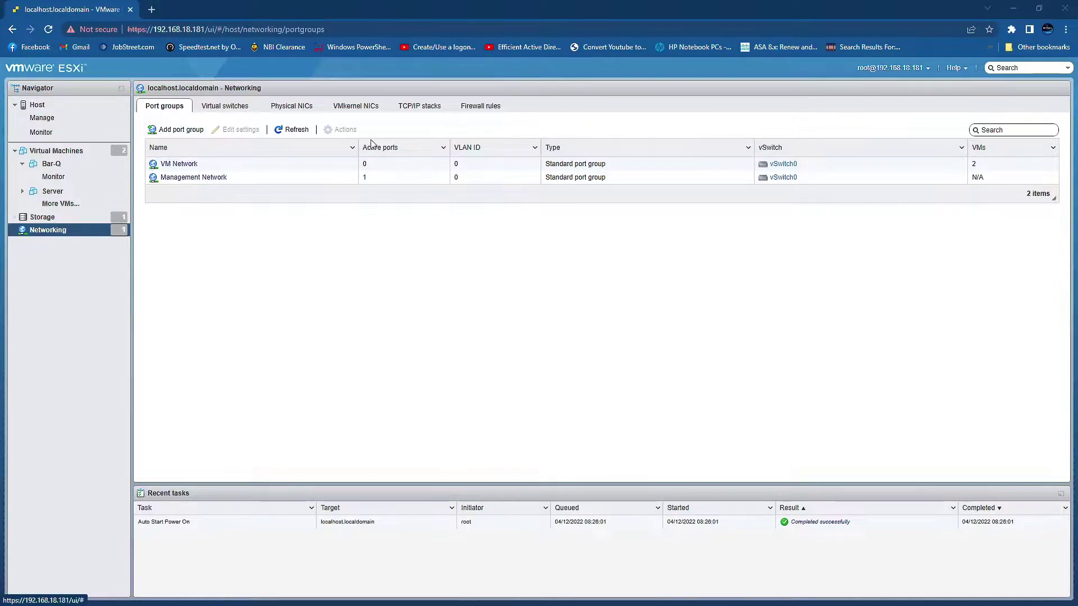
left_click(359, 108)
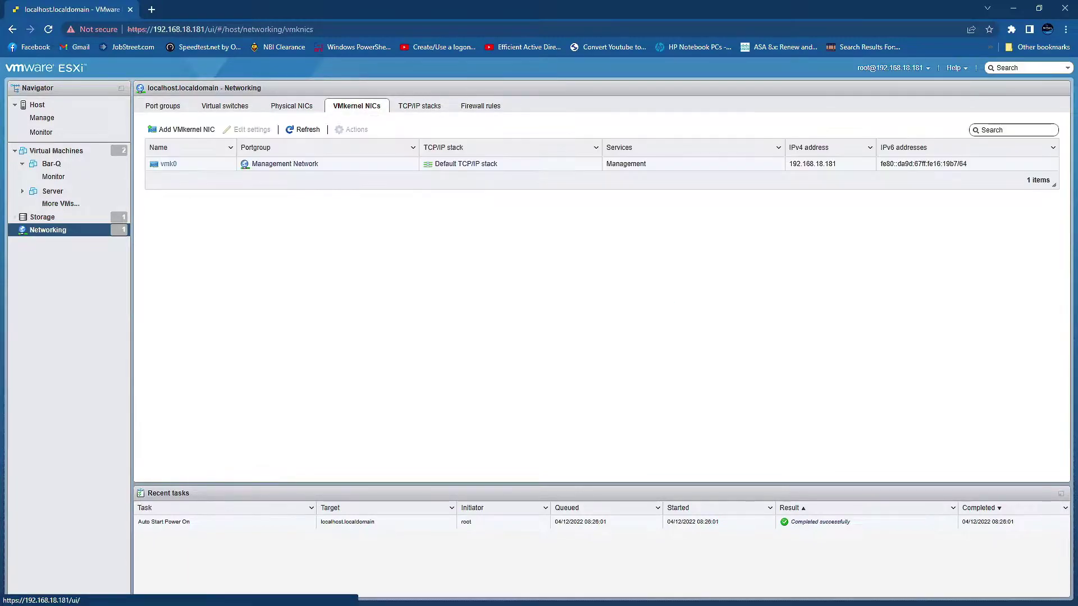
left_click(195, 134)
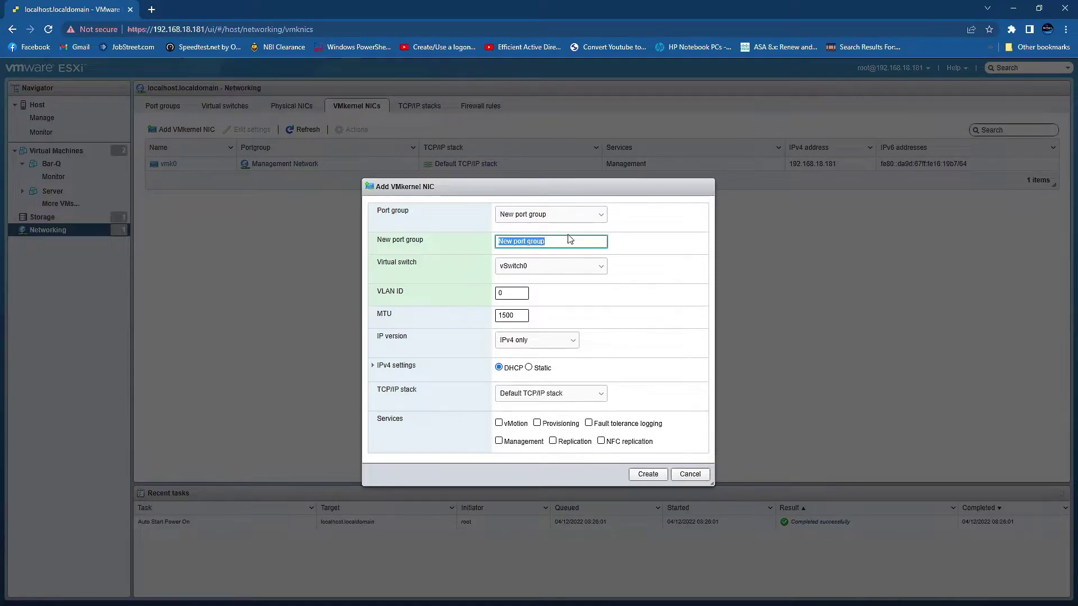
type("vm-datastore")
left_click(603, 266)
left_click(604, 267)
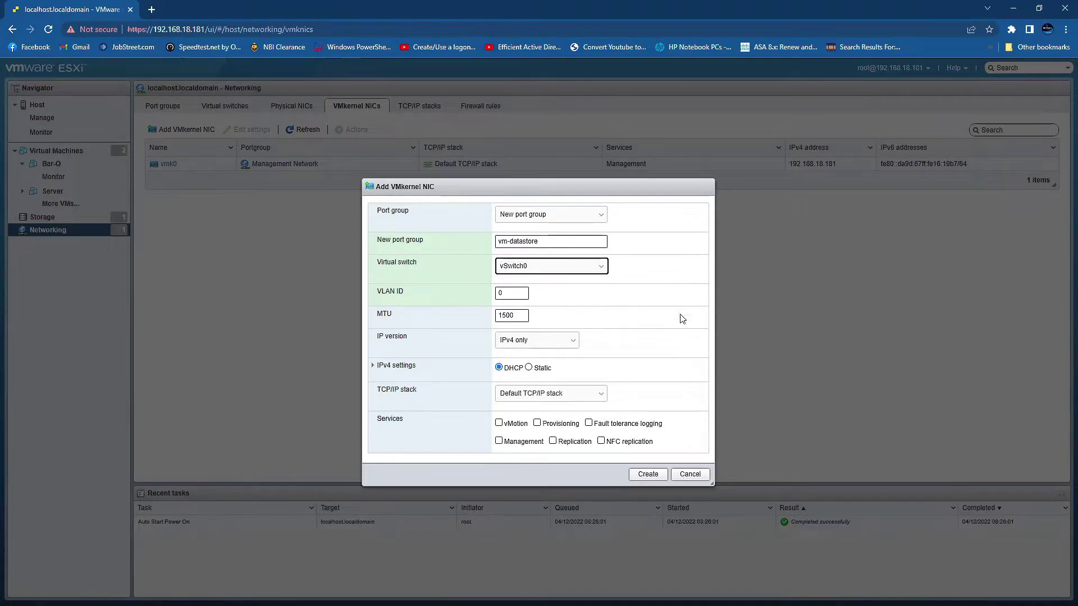
Switch the NIC's IPv4 configuration to static and set its address to 192.168.18.220.
left_click(528, 367)
left_click(374, 366)
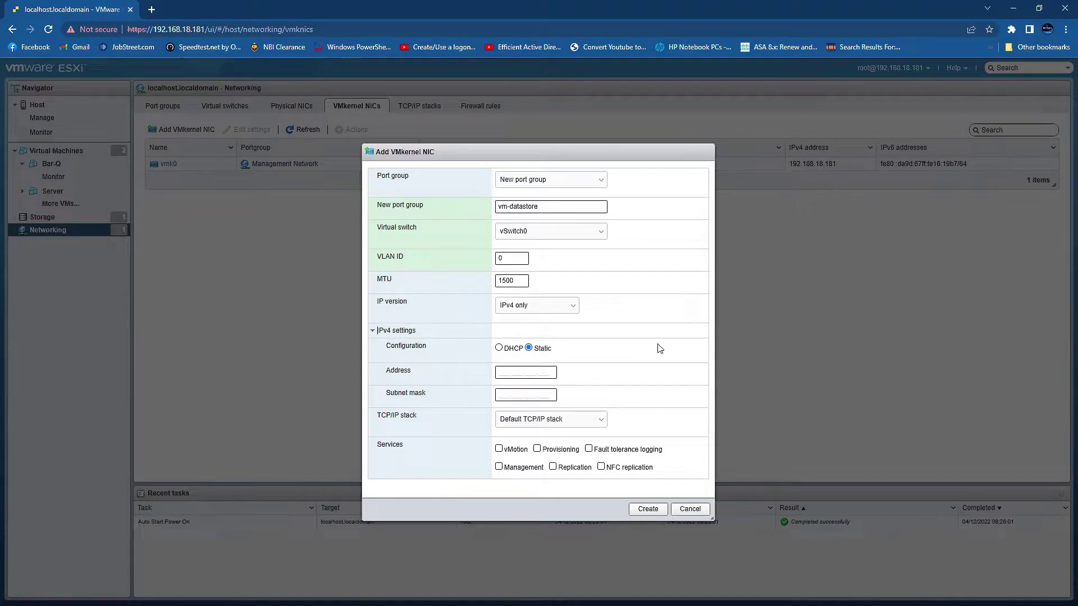
left_click(501, 372)
type("12")
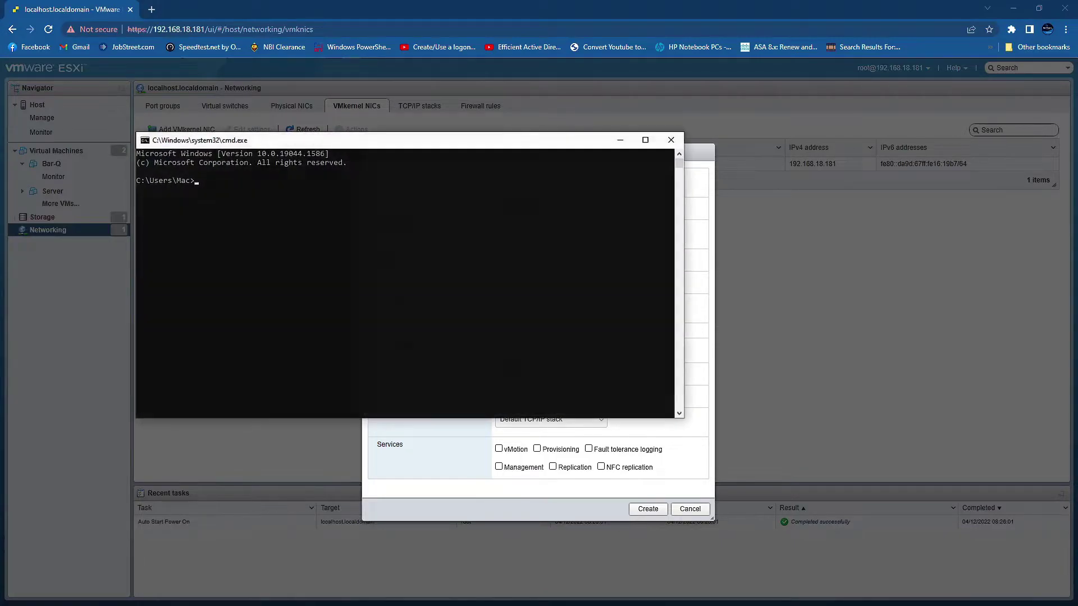
Run ipconfig in a local Command Prompt placed beside the NIC form to check the network's subnet mask.
left_click_drag(533, 155, 927, 302)
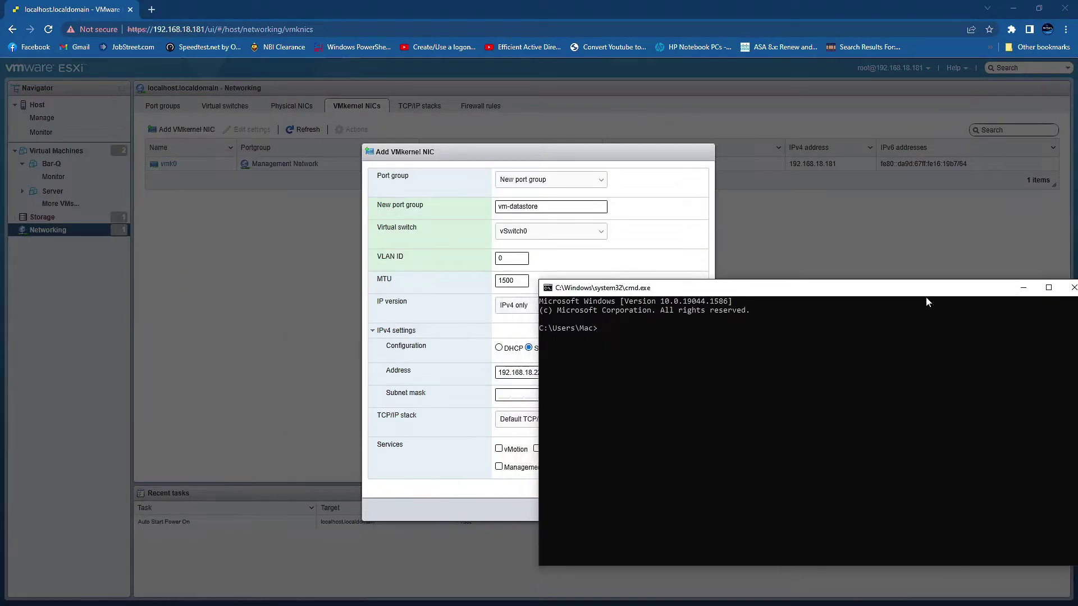
type("ipconfig")
key("Return")
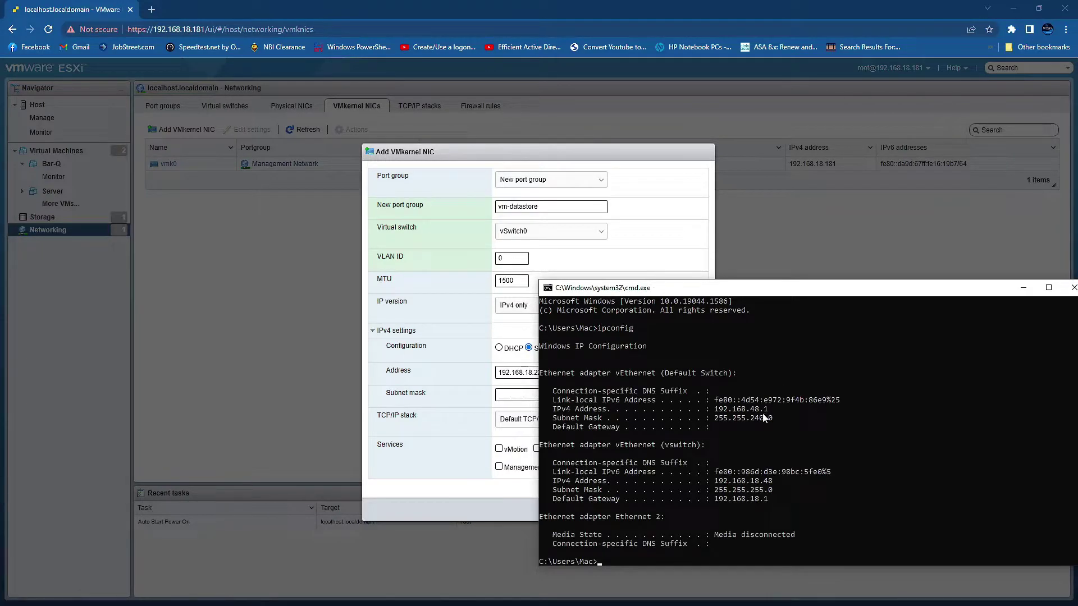
scroll(781, 481, "down", 1)
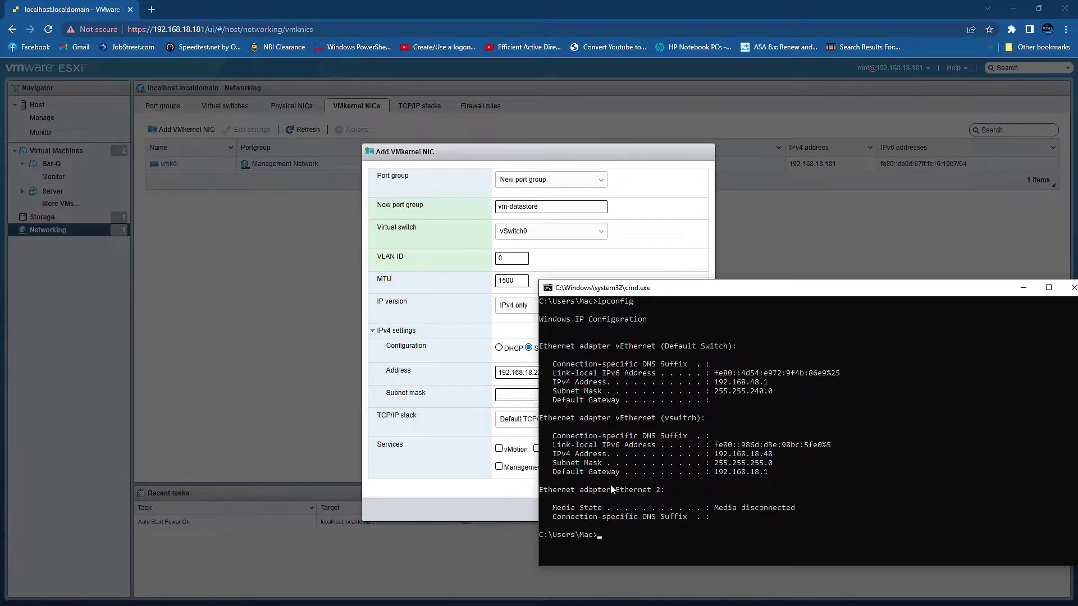
Create the VMkernel NIC with subnet mask 255.255.255.0 and open its vm-datastore port group.
left_click(512, 391)
double_click(518, 395)
key("BackSpace")
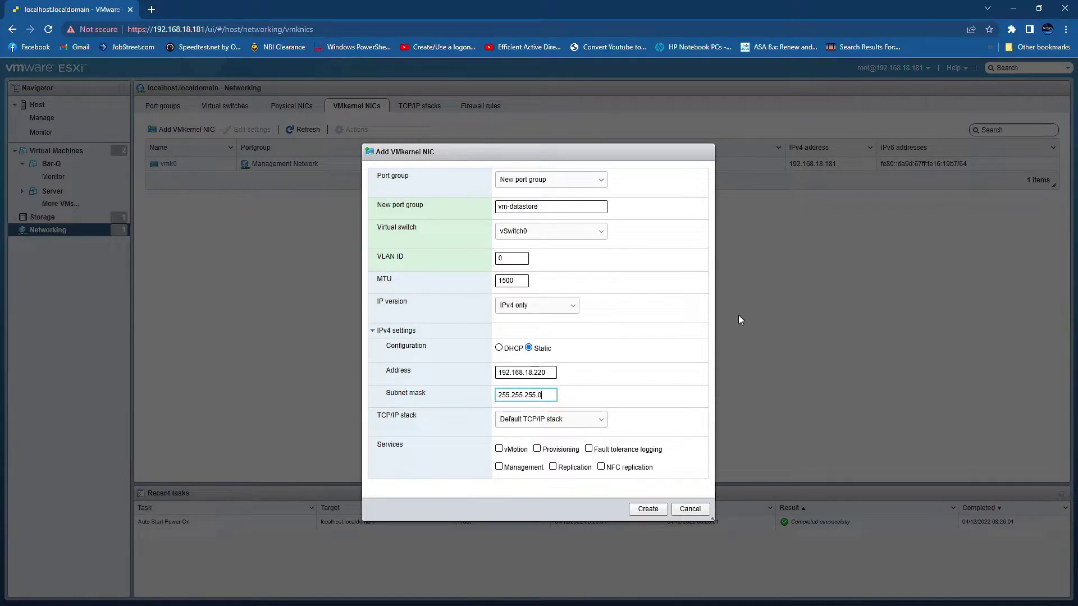
left_click(648, 510)
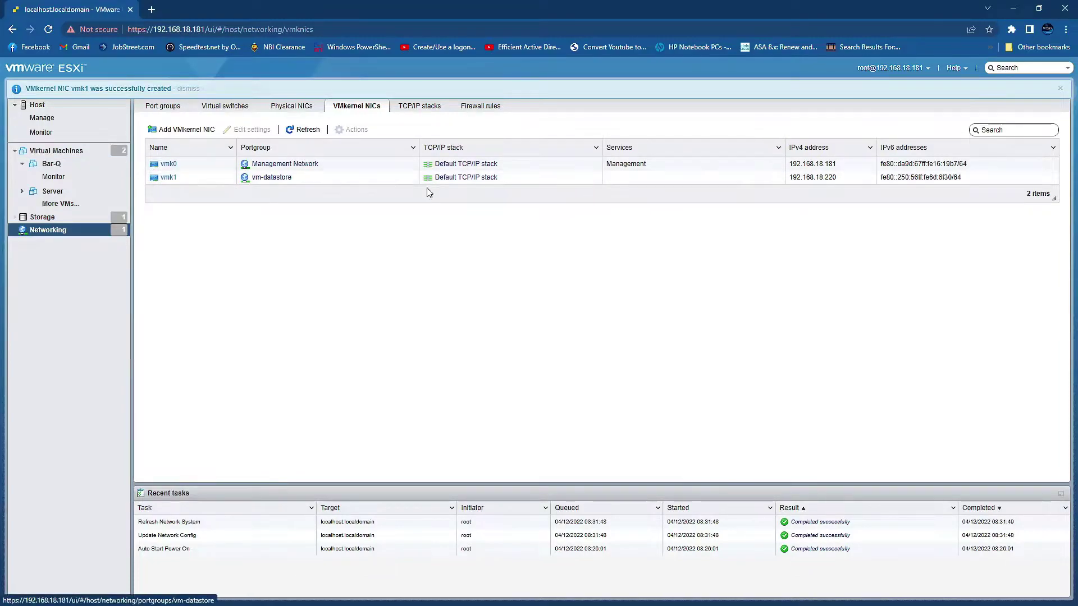
left_click(276, 179)
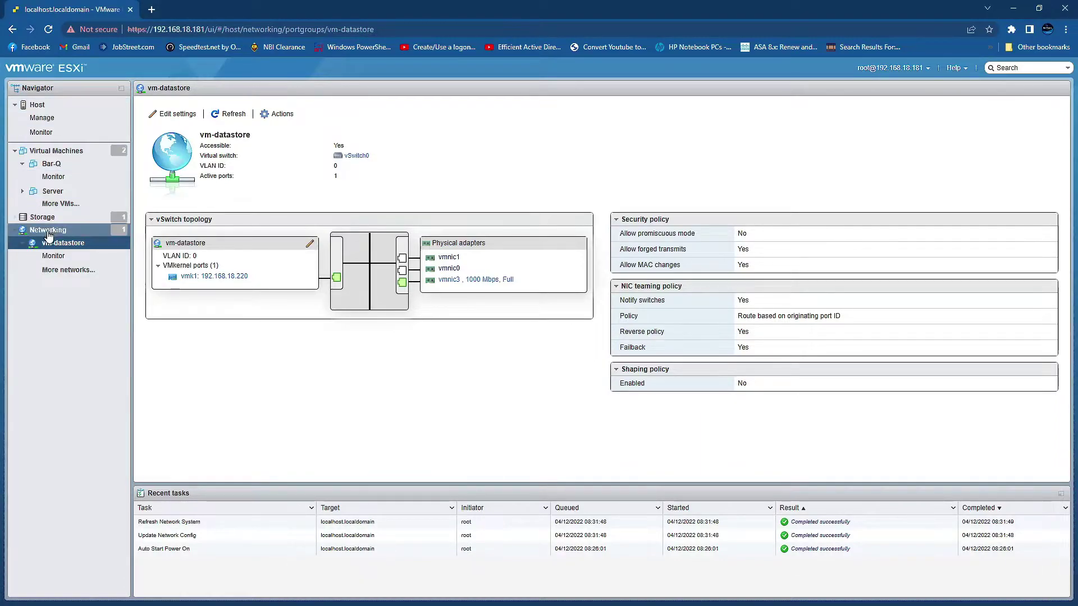
Open the software iSCSI configuration from the host's storage adapters and add an empty dynamic target entry.
left_click(76, 223)
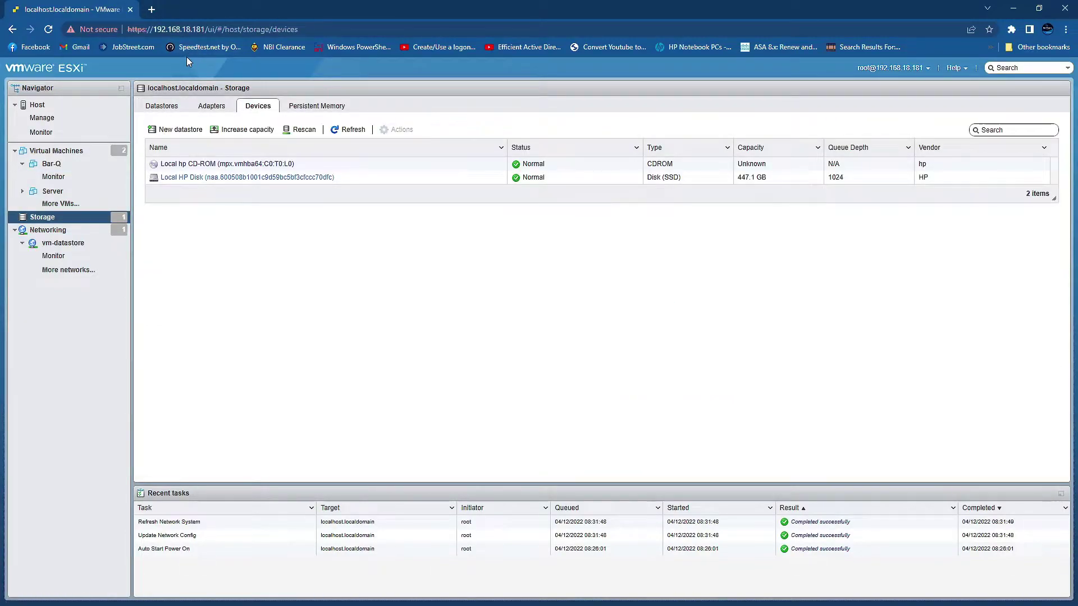
left_click(214, 109)
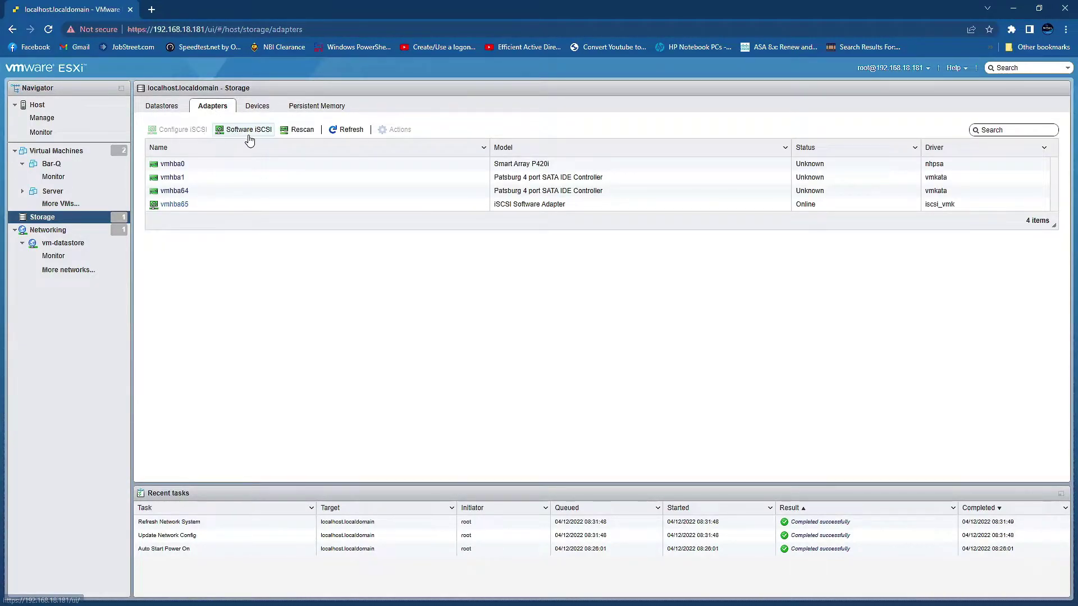
left_click(247, 132)
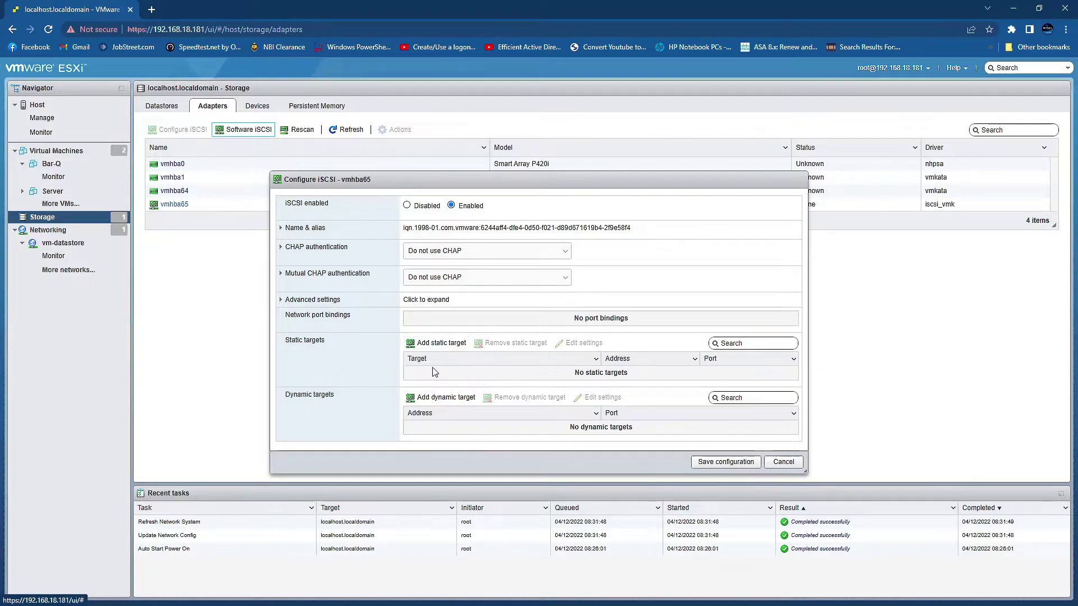
left_click(454, 402)
left_click(443, 428)
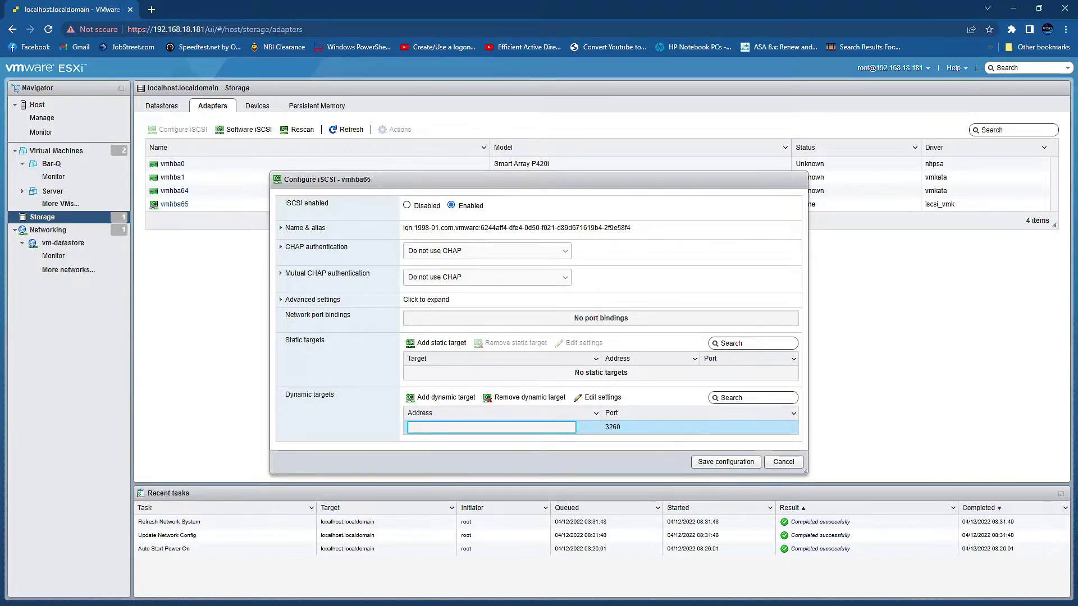
Switch to the iSCSi virtual machine and run ipconfig in its Command Prompt to look up the server's IP address.
key("alt+Tab")
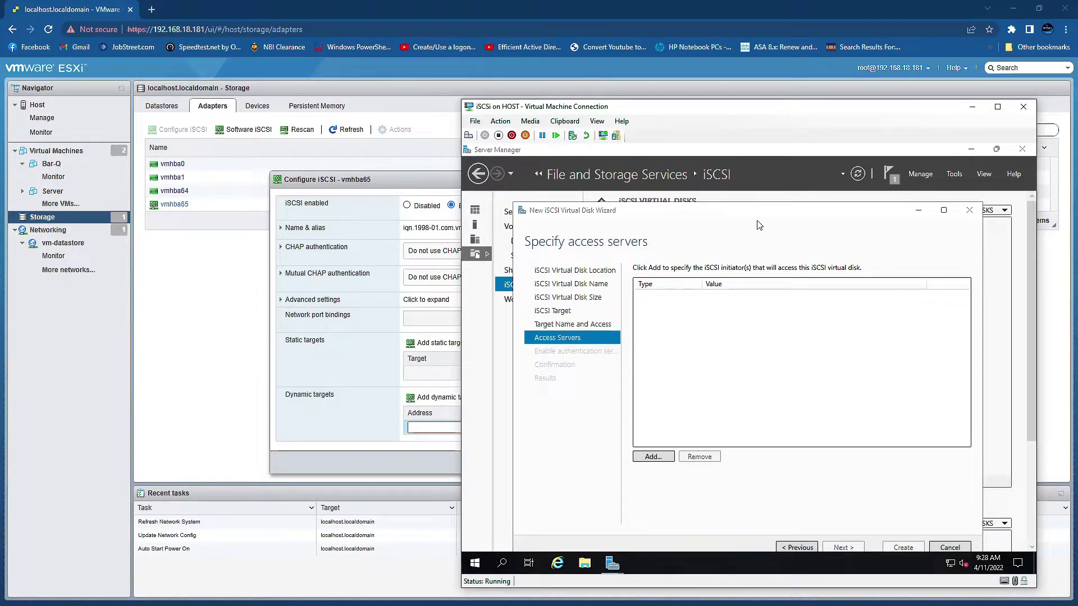
left_click(473, 563)
right_click(473, 563)
left_click(516, 507)
type("cmd")
key("Return")
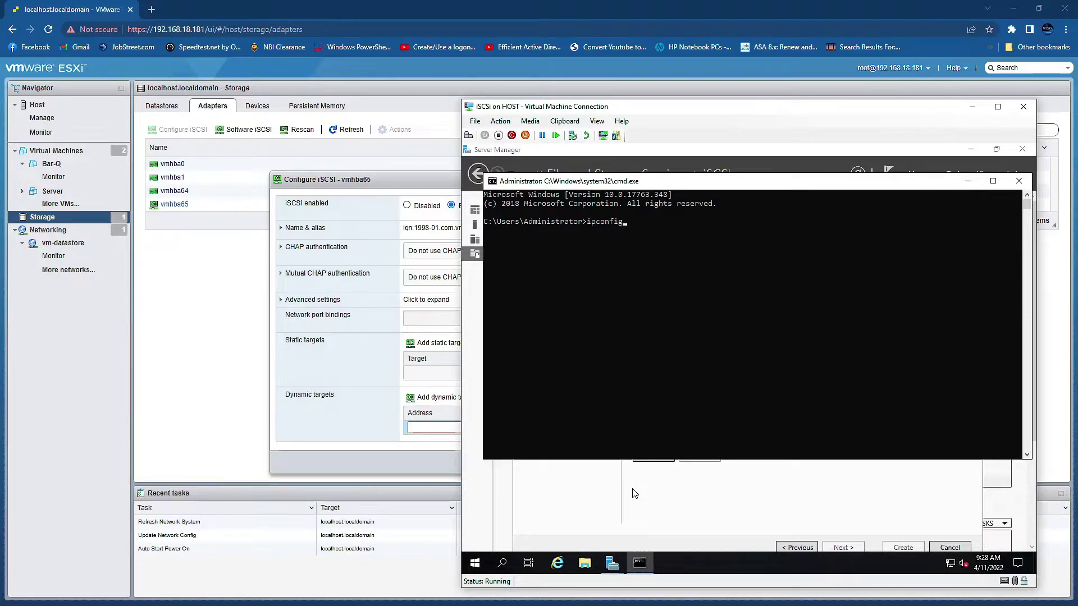
type("ipconfig")
key("Return")
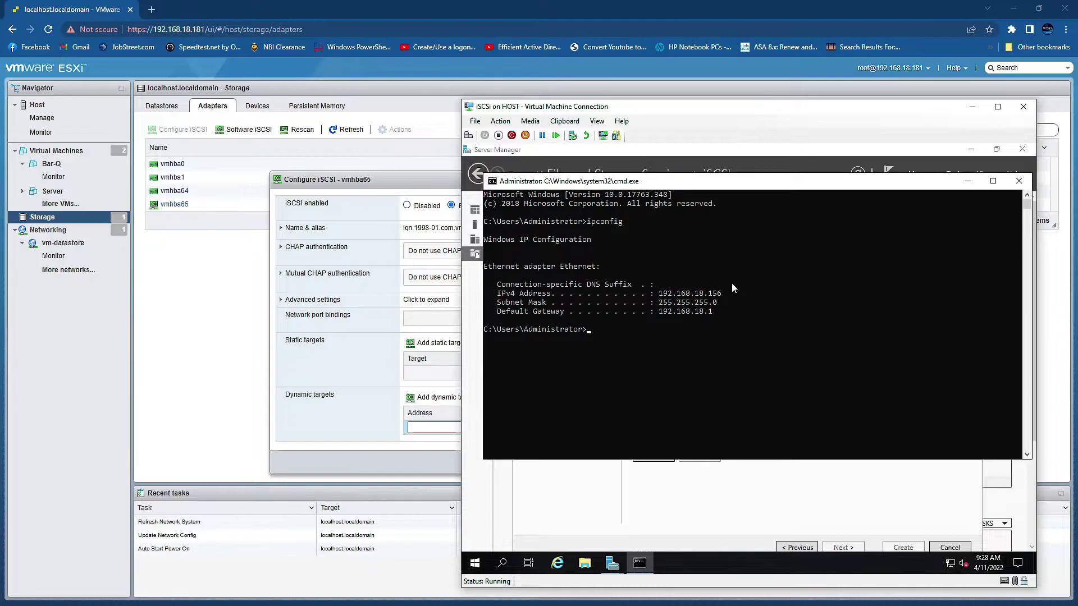
Back in ESXi, save the iSCSI configuration with dynamic target address 192.168.18.156 and open the vmhba65 adapter.
left_click(426, 427)
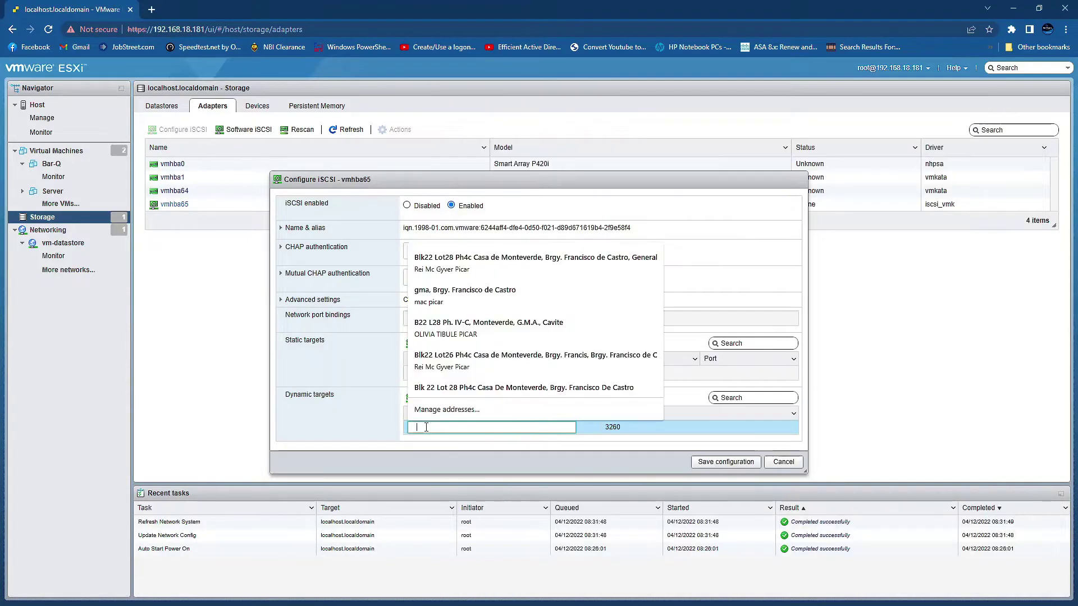
type("192.168.18.156")
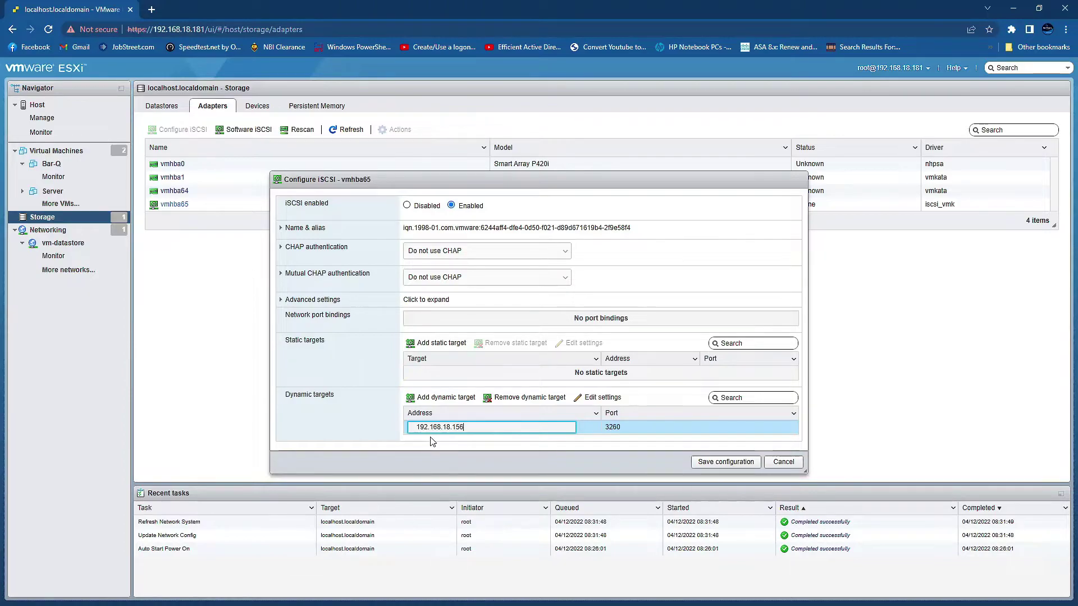
left_click(725, 461)
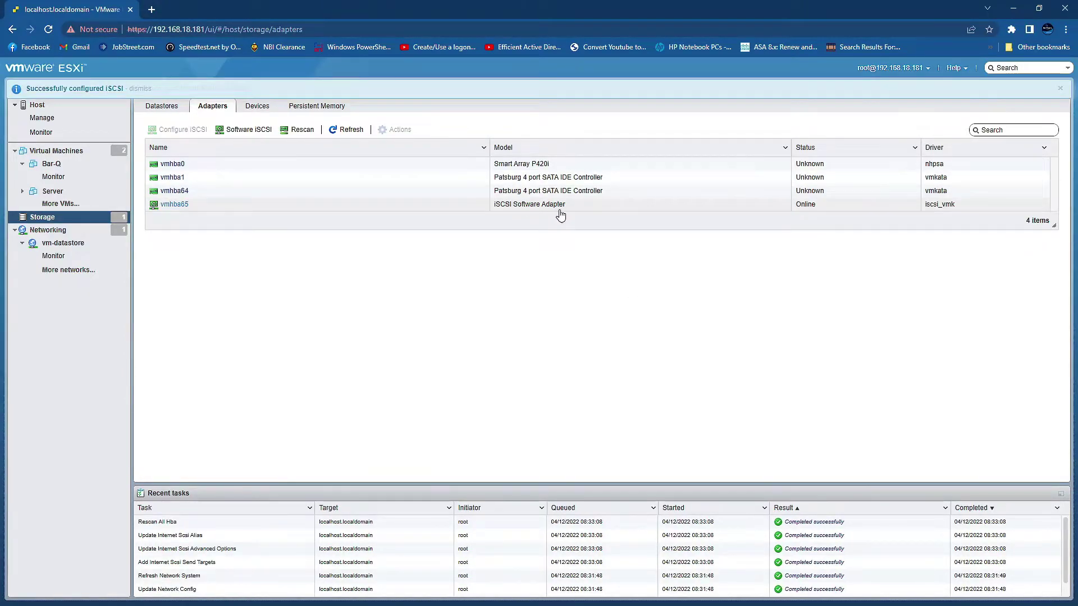
left_click(174, 203)
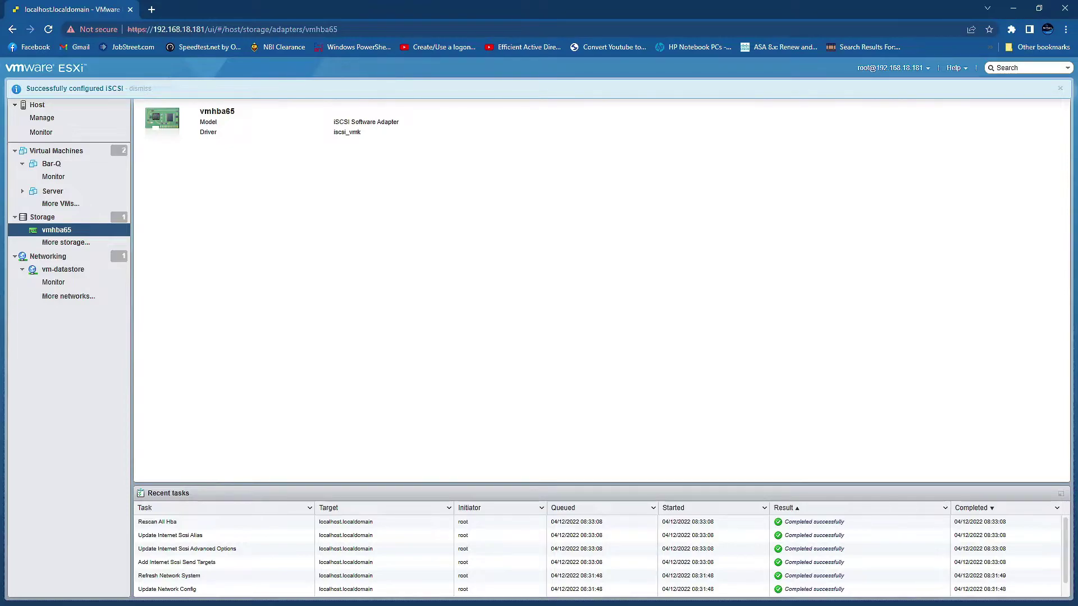
In the iSCSi virtual machine's disk wizard, start adding an access server and select the cached iqn.1998-01.com.vmware initiator.
key("alt+Tab")
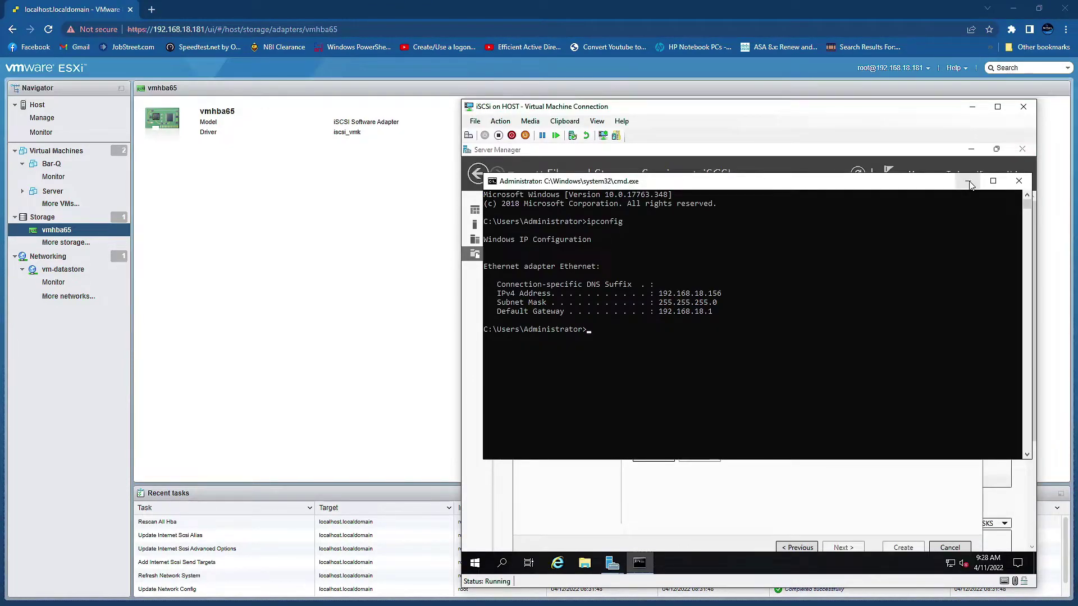
left_click(967, 181)
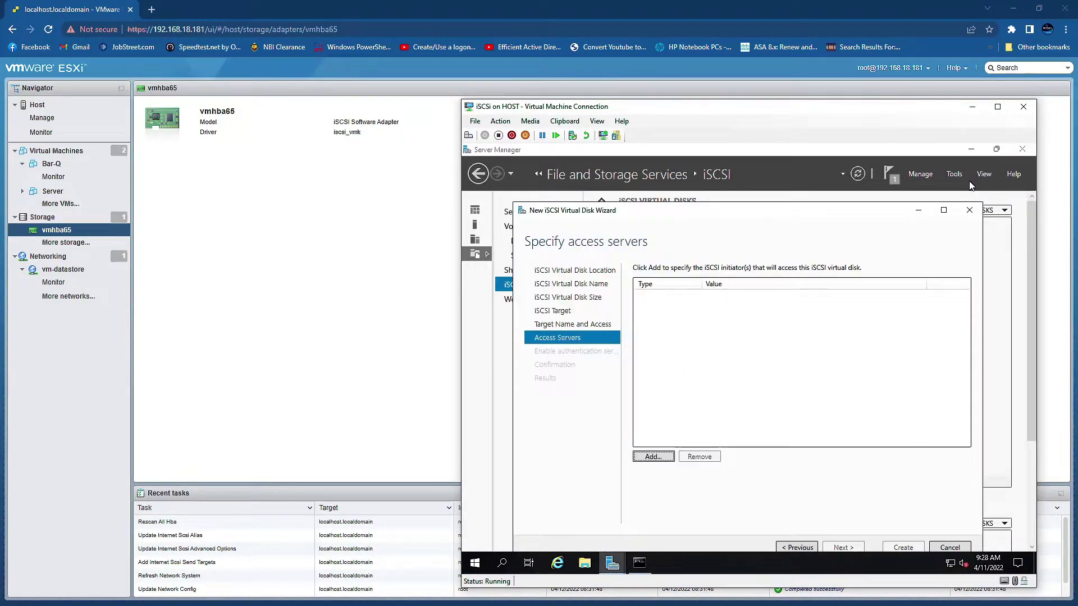
left_click(651, 457)
left_click(691, 320)
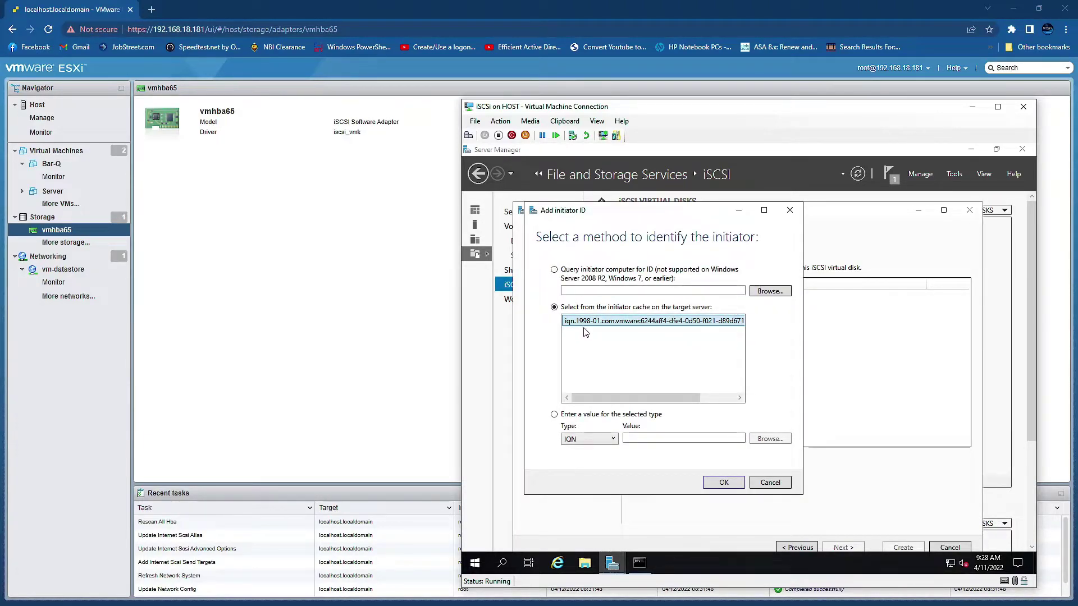
Return to ESXi and reopen the software iSCSI configuration to examine the adapter's IQN for comparison with the cached initiator.
left_click(362, 197)
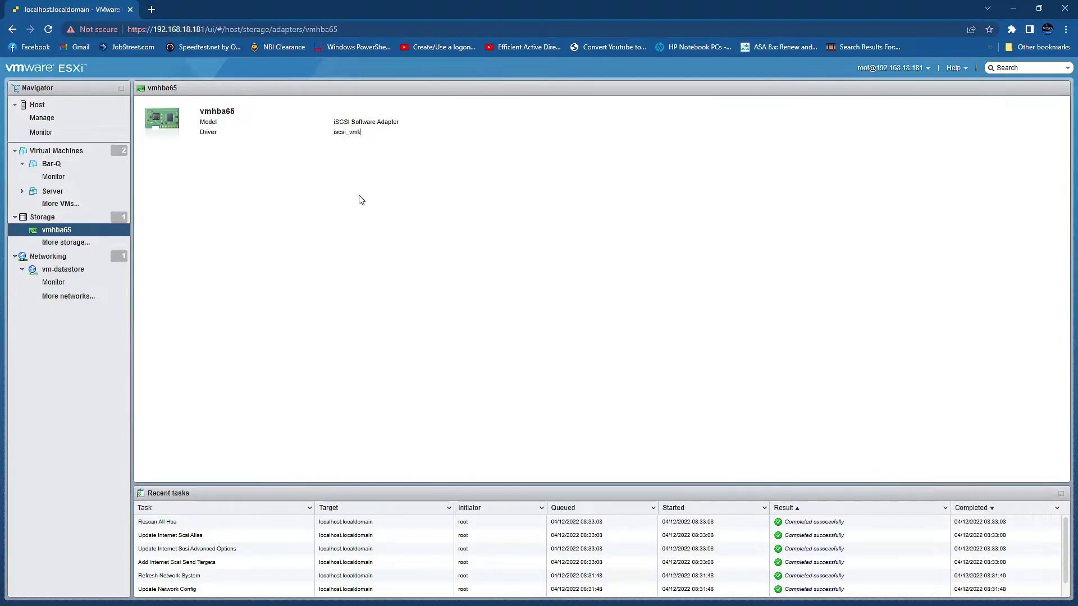
left_click(61, 220)
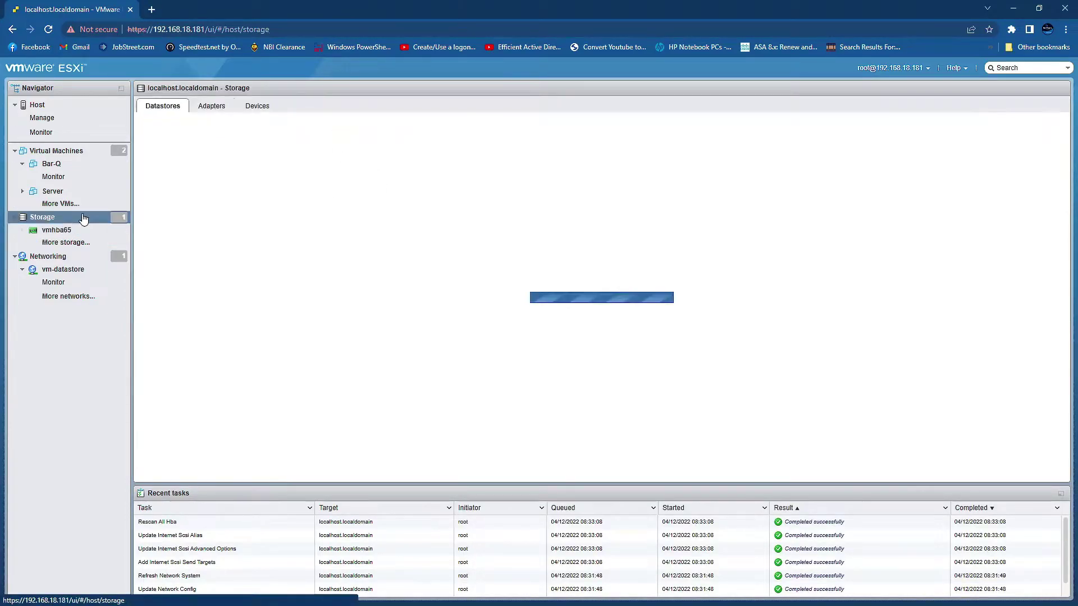
left_click(183, 207)
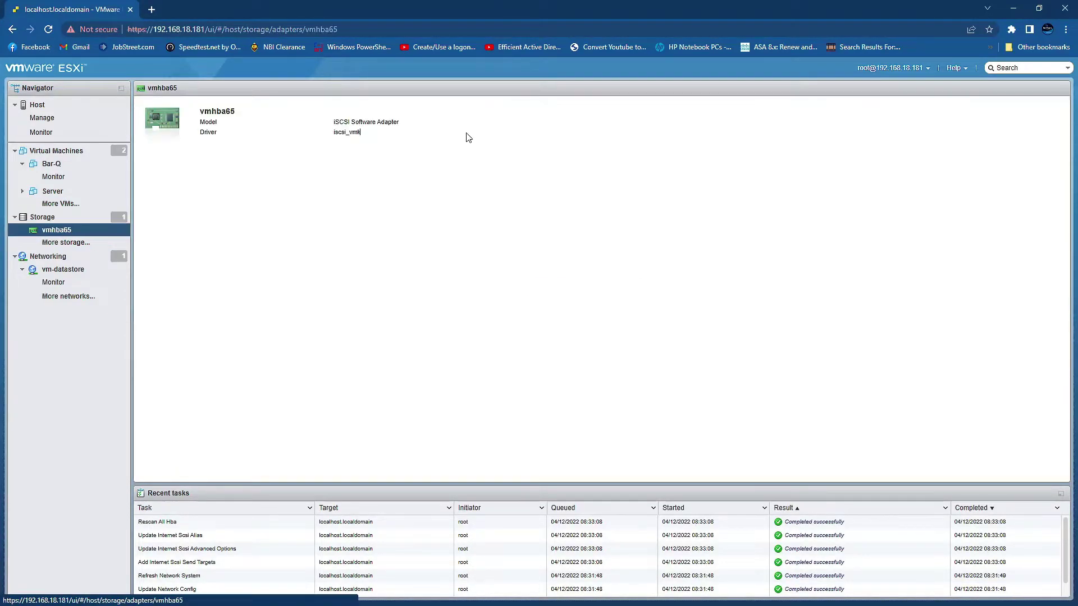
left_click(49, 218)
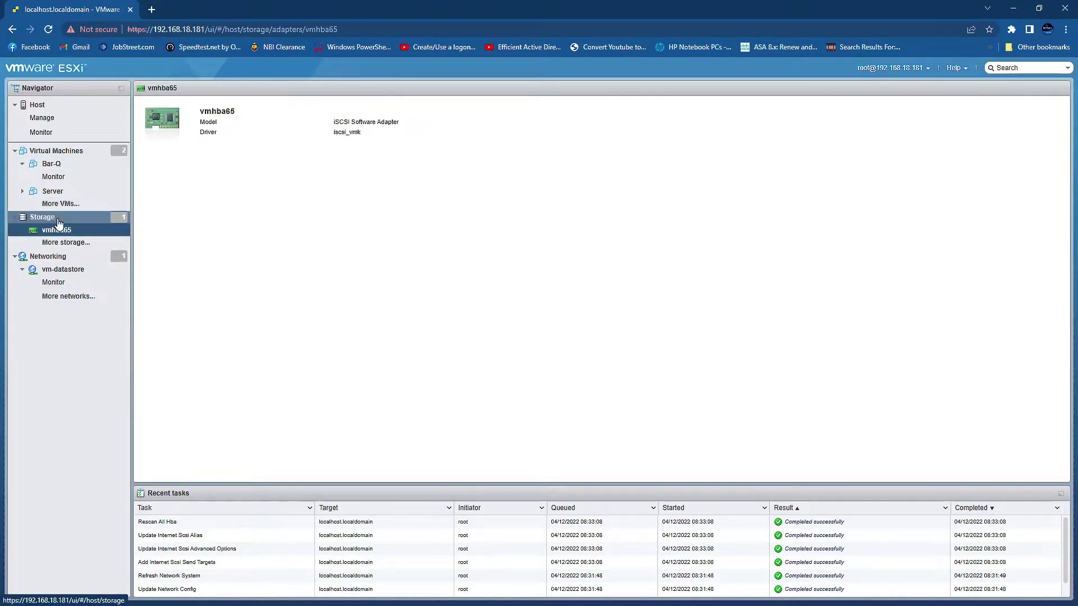
left_click(260, 131)
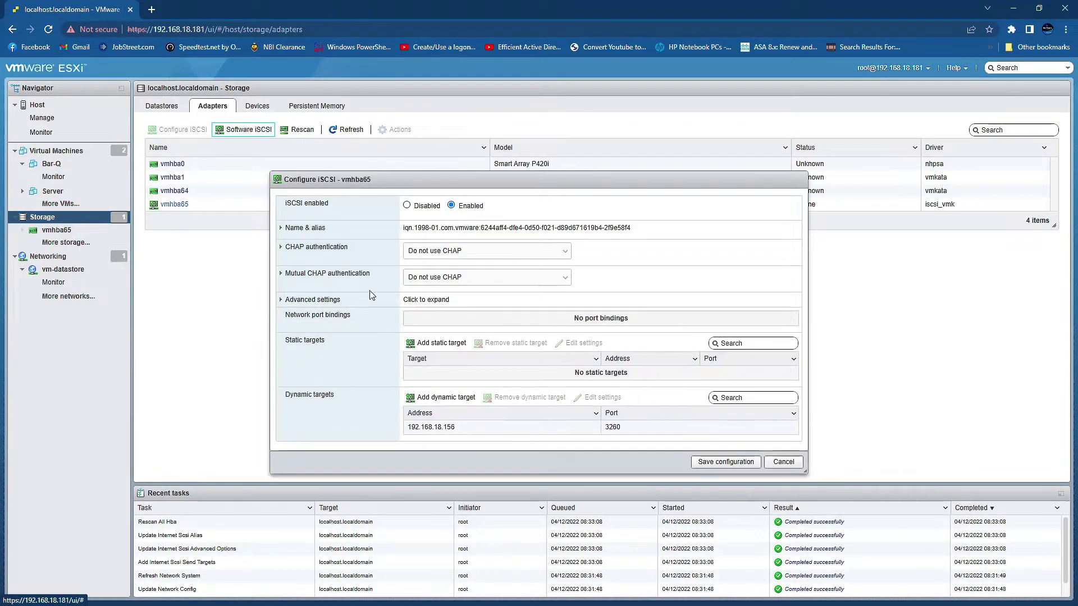
mouse_move(403, 230)
left_mouse_down()
mouse_move(634, 230)
mouse_move(396, 229)
left_mouse_up()
left_click(643, 229)
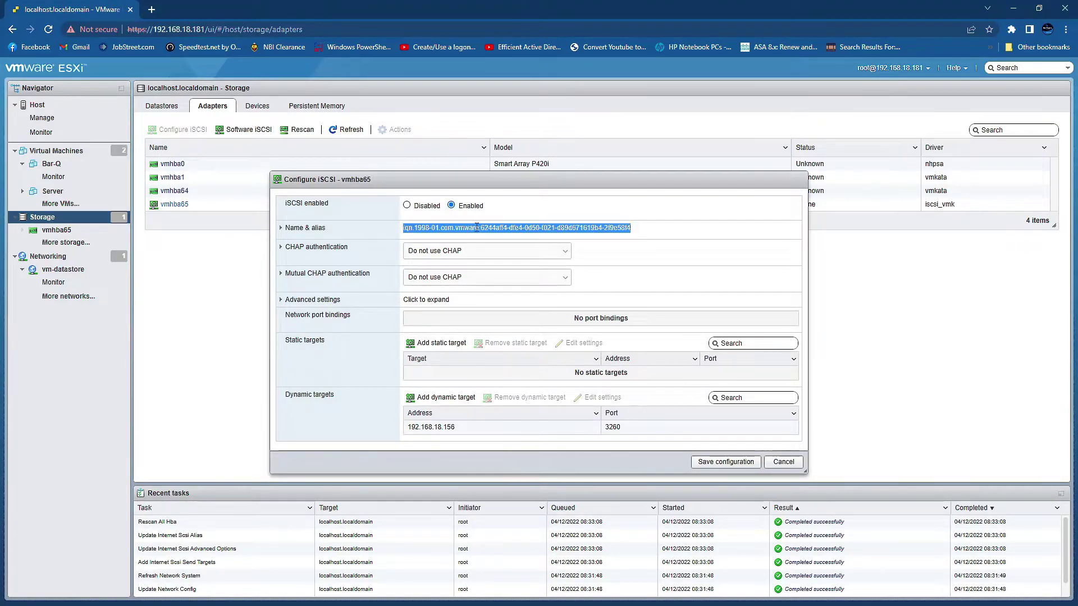
left_click(667, 230)
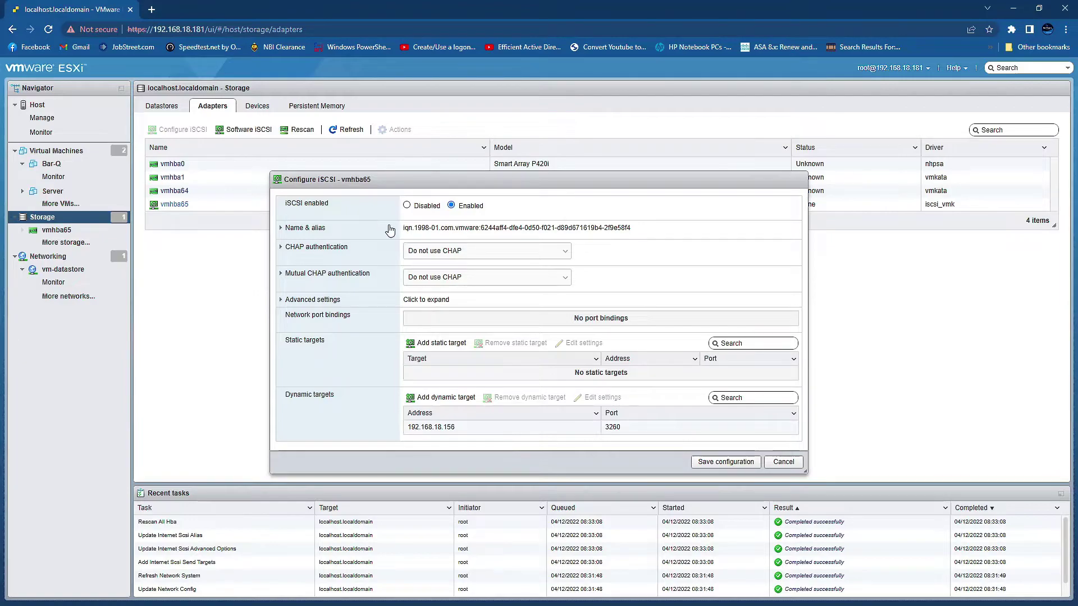
left_click_drag(409, 227, 658, 236)
left_click(658, 236)
Switch back to the iSCSi virtual machine and add the selected VMware initiator to the virtual disk's access servers.
key("alt+Tab")
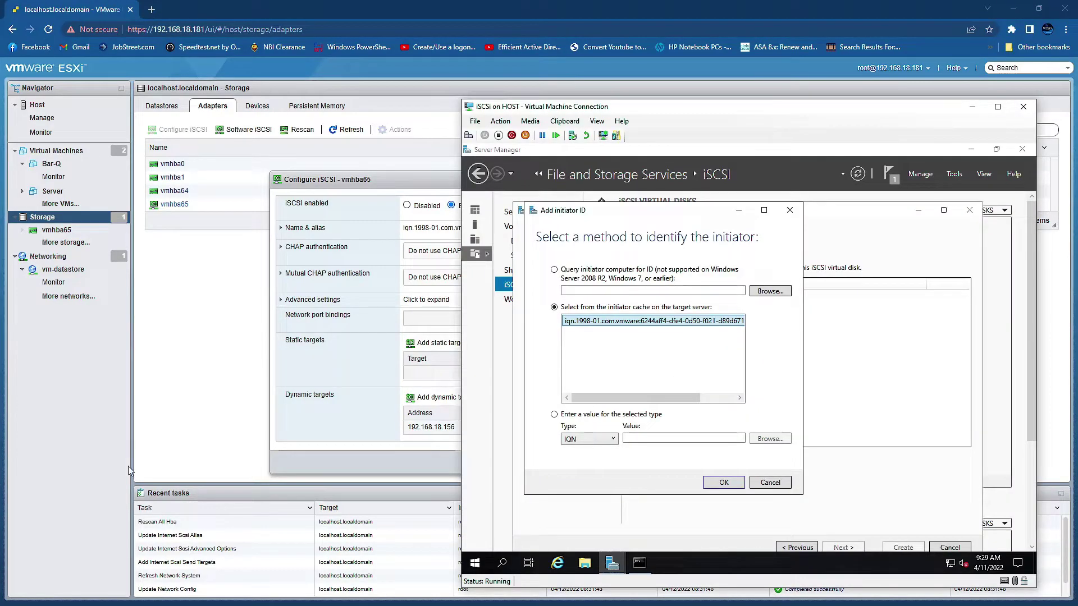
left_click(724, 483)
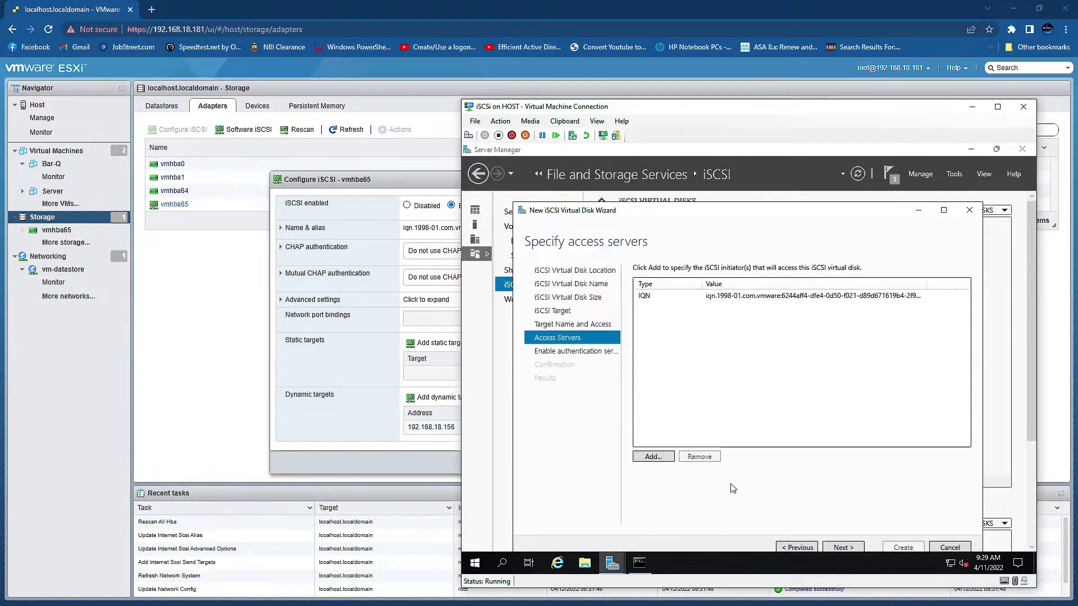
Leave CHAP and reverse CHAP disabled, create the VMWare-iSCSi virtual disk for target vmware, and close the wizard.
left_click(848, 549)
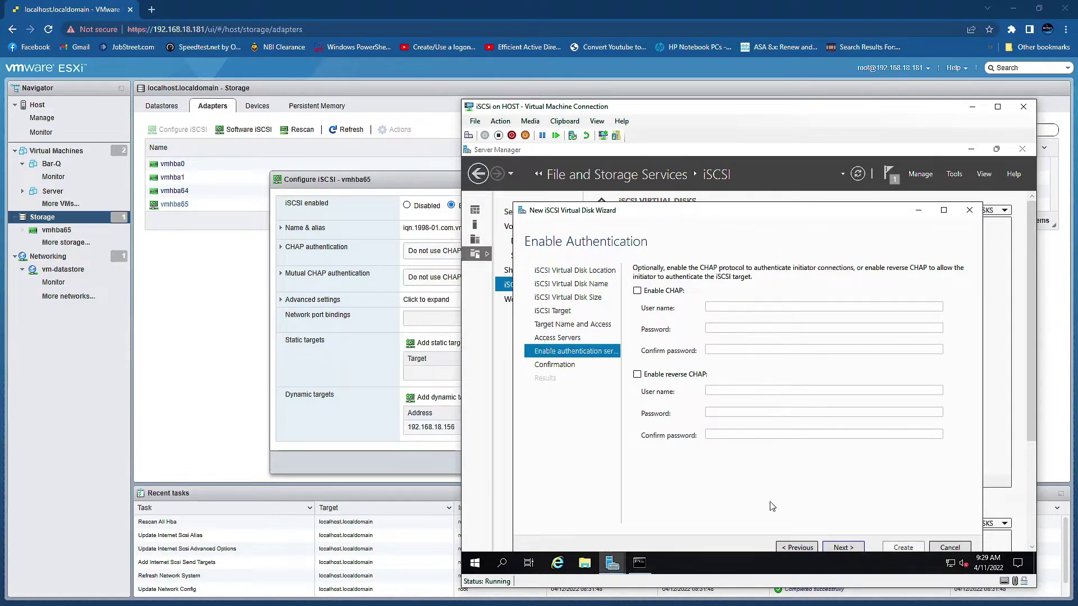
left_click(842, 547)
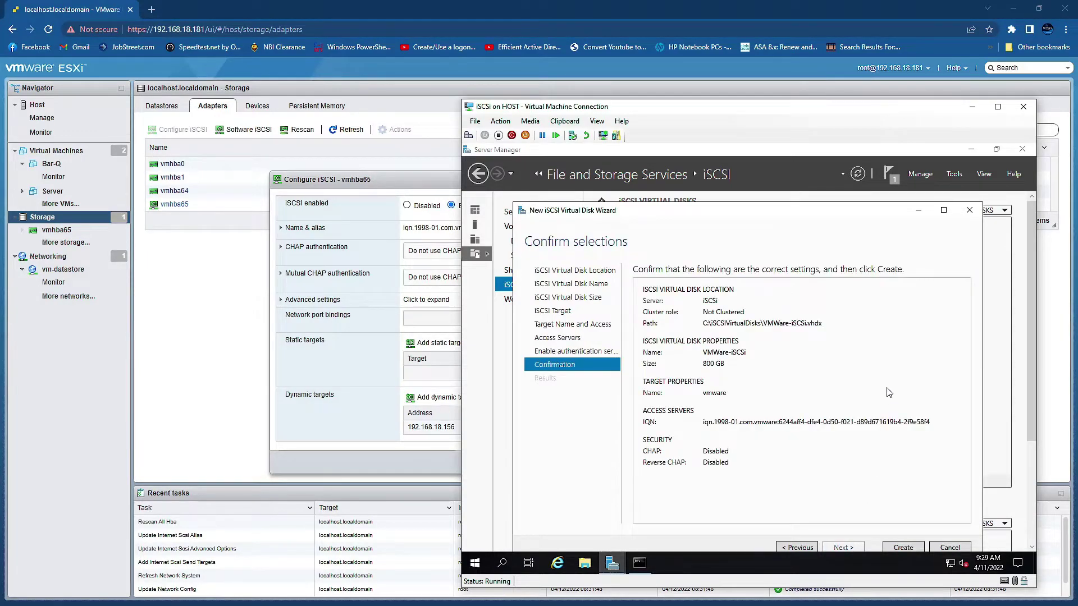
left_click_drag(882, 204, 898, 175)
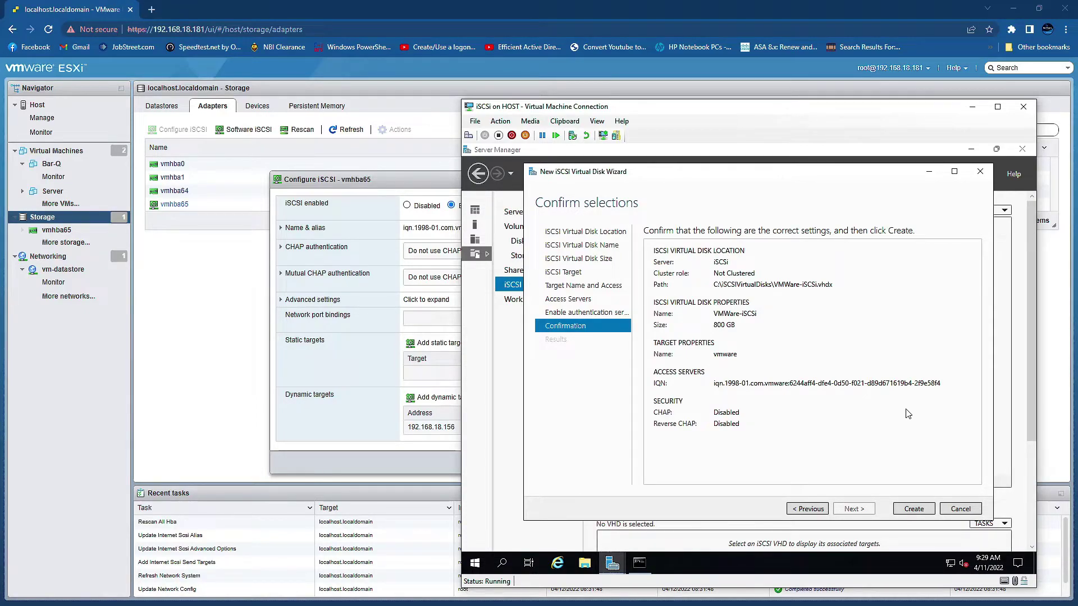
left_click(914, 508)
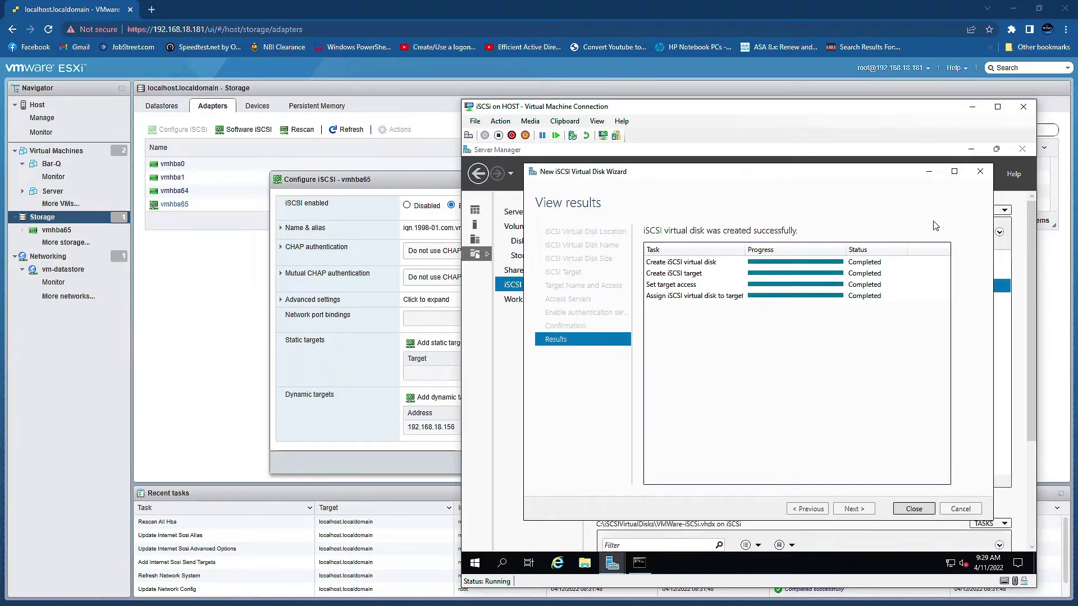
left_click(913, 509)
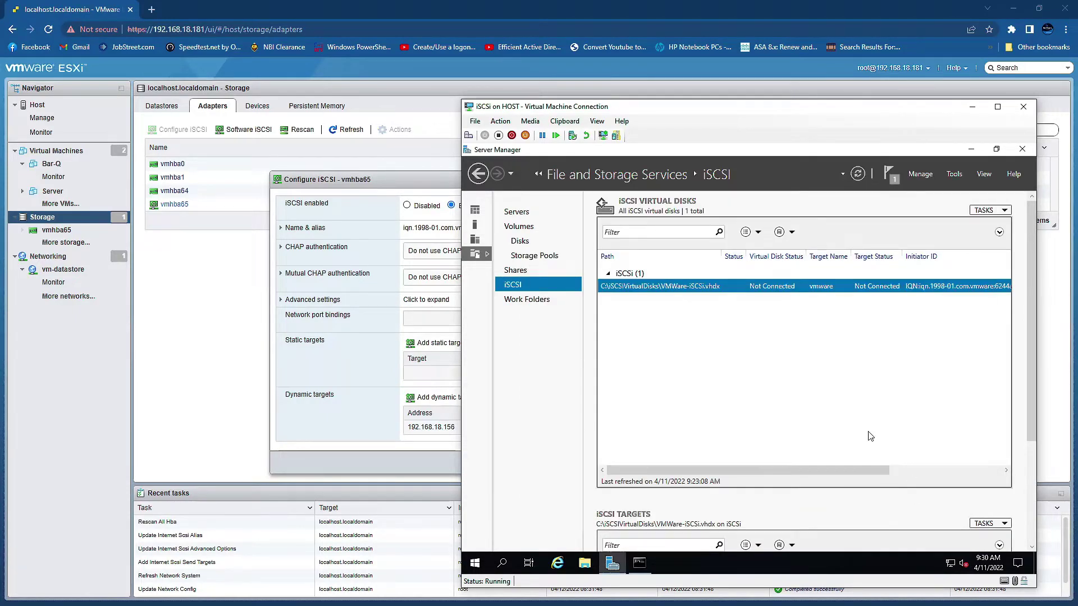
Return to ESXi, save the vmhba65 iSCSI configuration, and show the host's datastores with the notification dismissed.
left_click(176, 283)
left_click(725, 462)
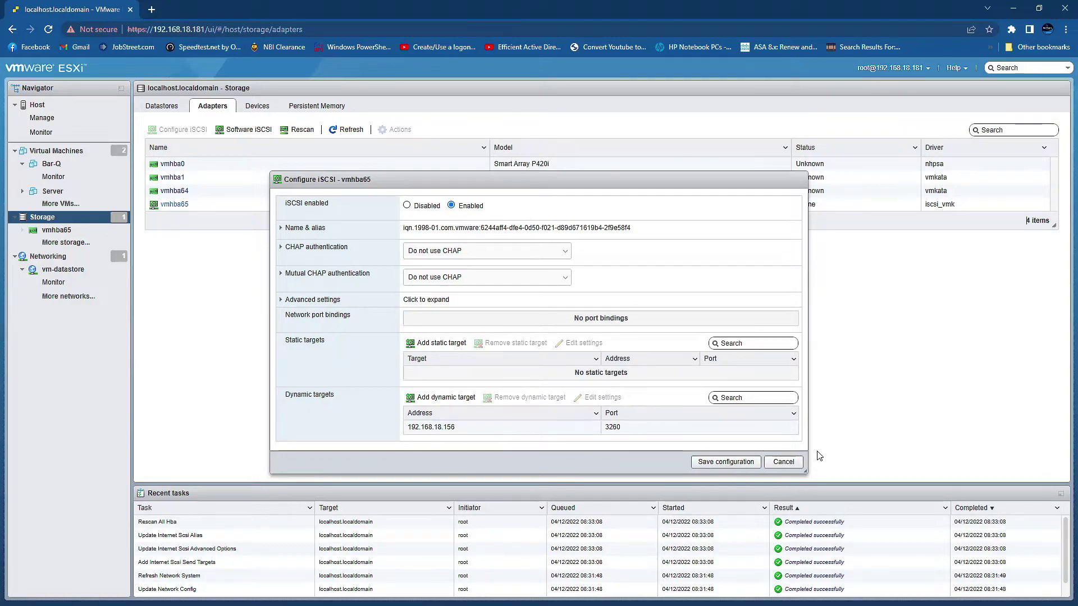
left_click(162, 107)
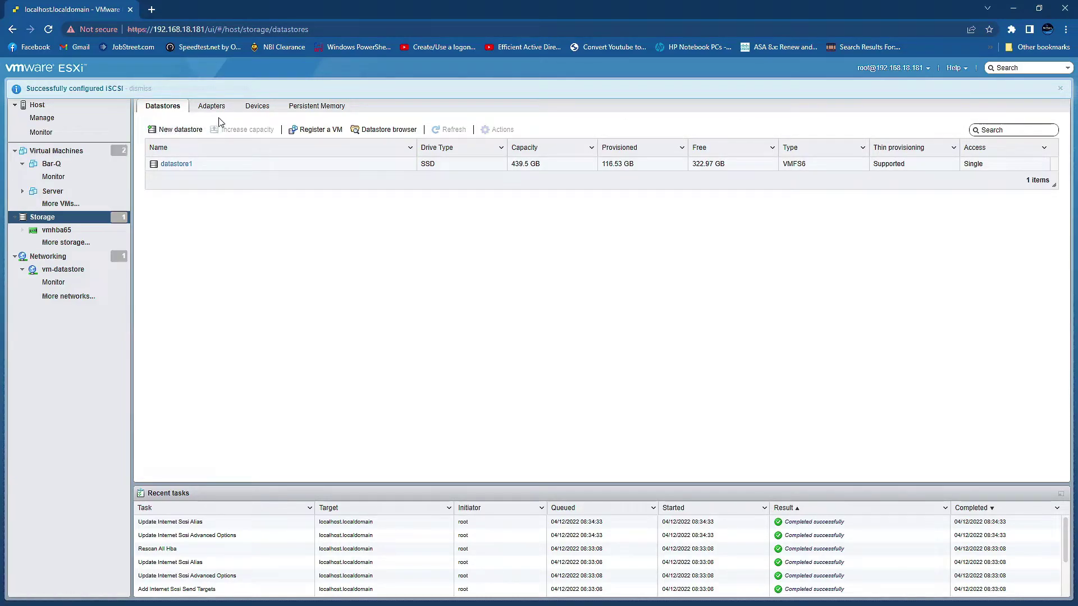
left_click(141, 89)
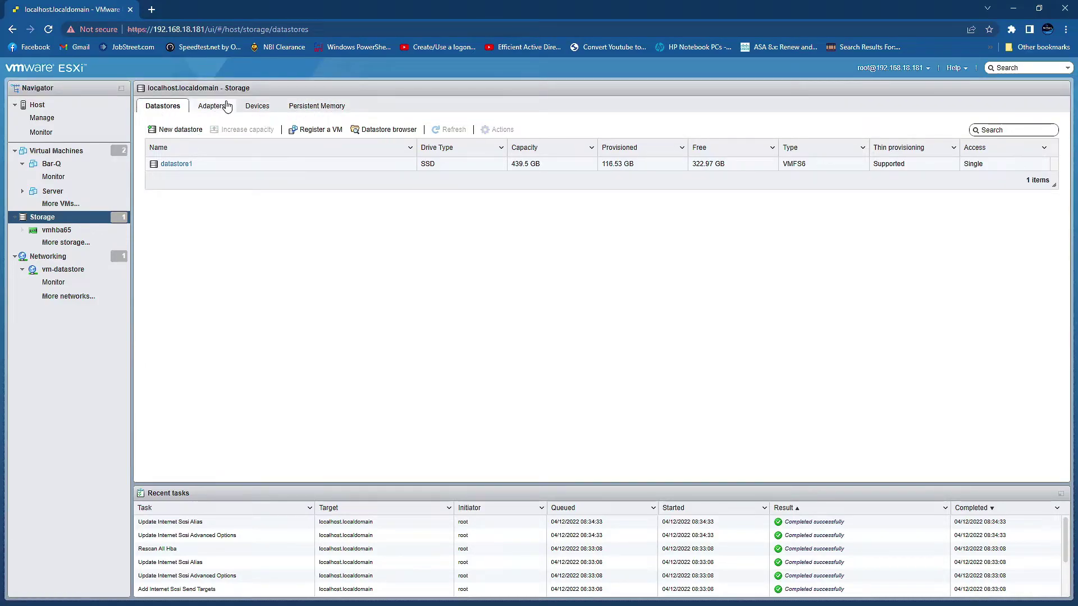
Examine the ESXi storage devices for the iSCSI disk and the Virtualization (D:) volume in Windows Disk Management.
left_click(256, 107)
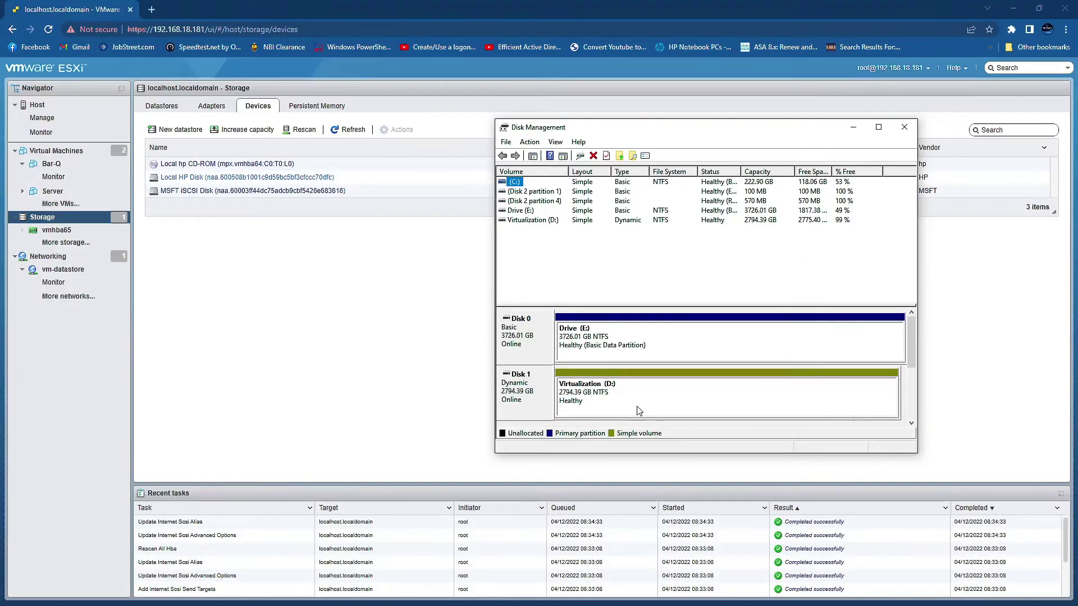
left_click(617, 402)
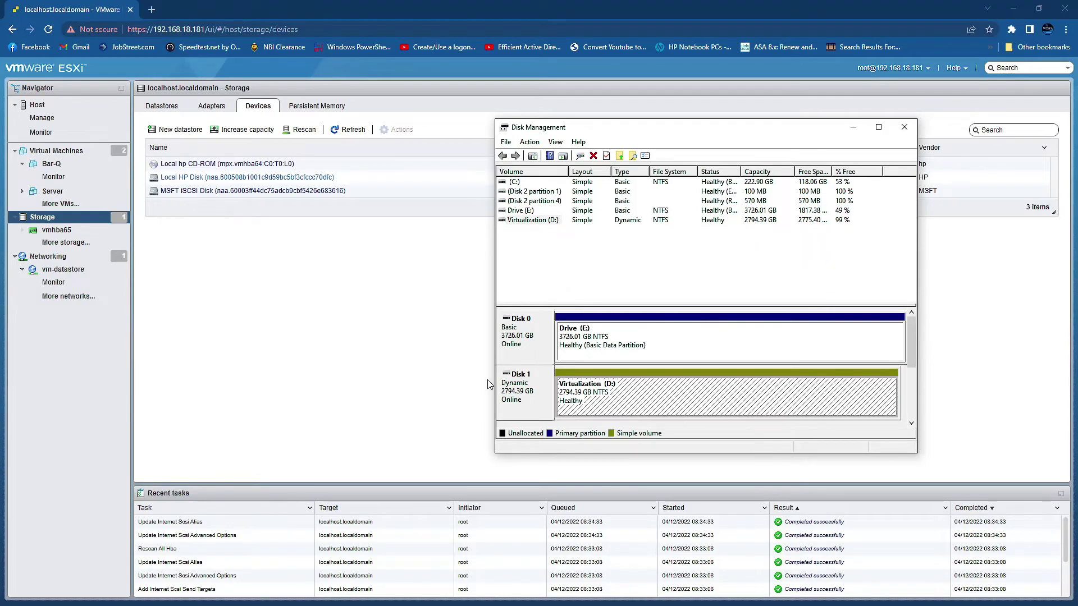
left_click(1018, 322)
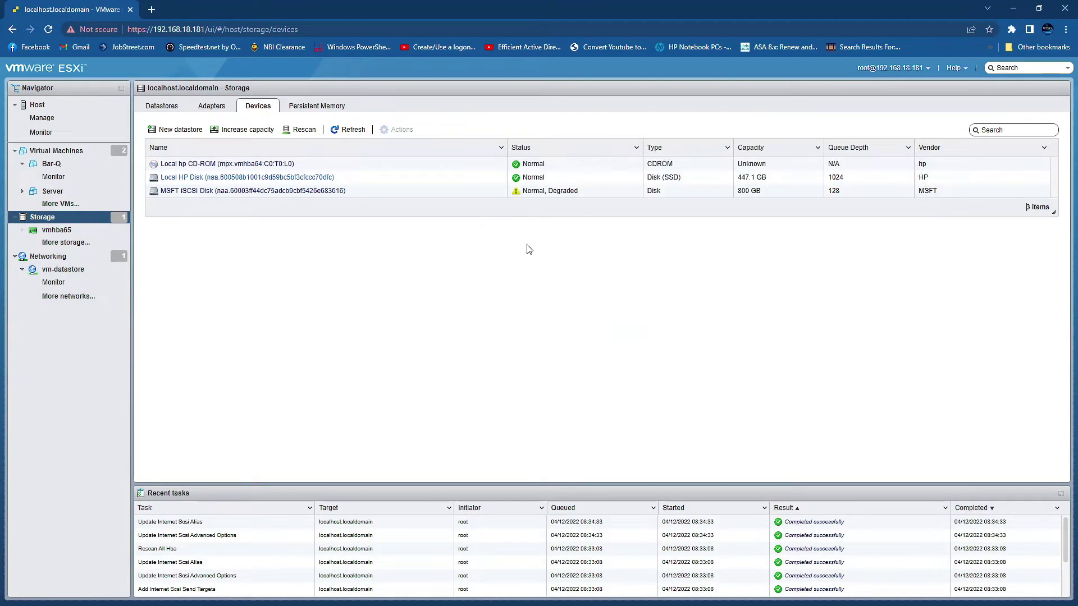
Start a new VMFS datastore named VMWare-iSCSi on the MSFT iSCSI Disk.
left_click(157, 112)
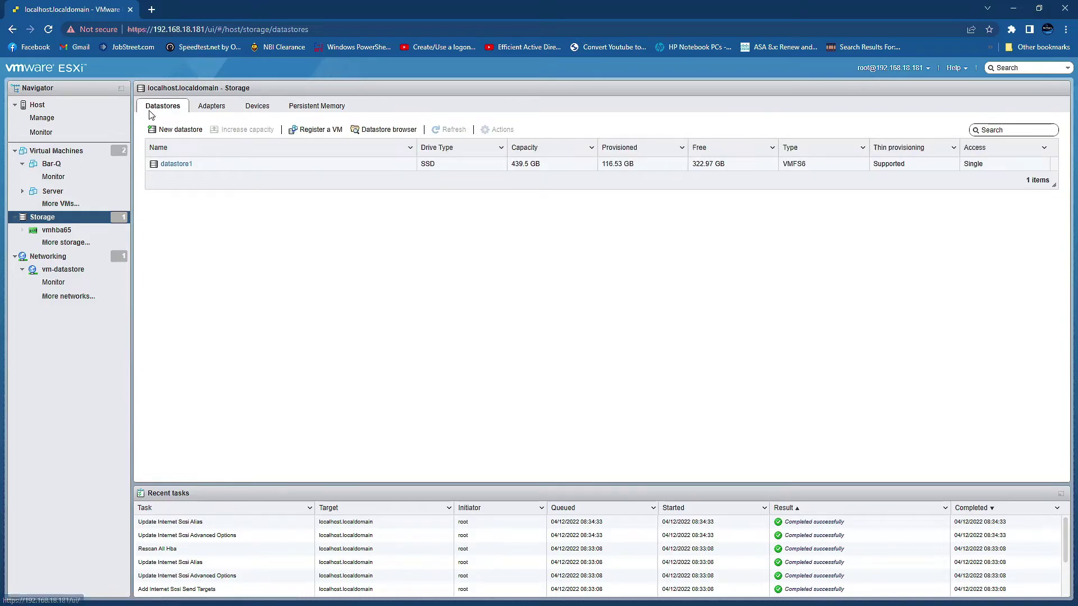
left_click(180, 130)
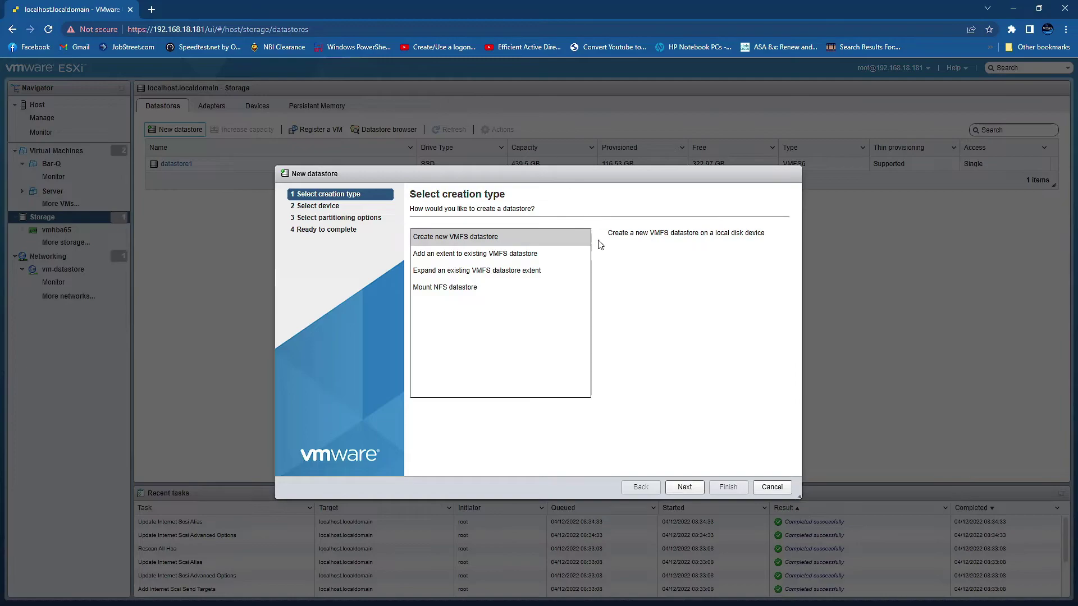
left_click(454, 244)
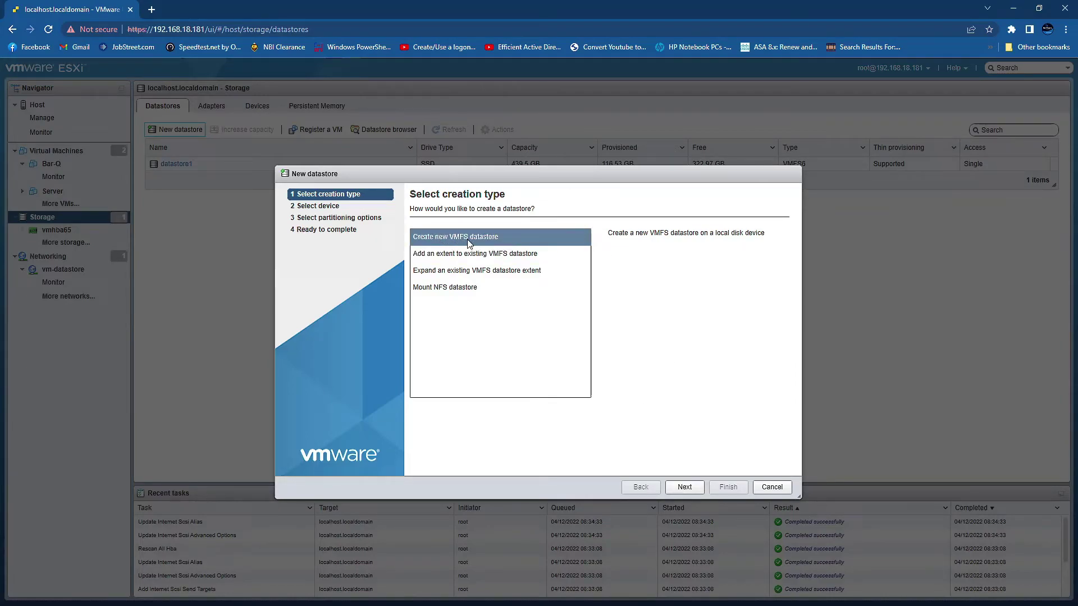
left_click(684, 487)
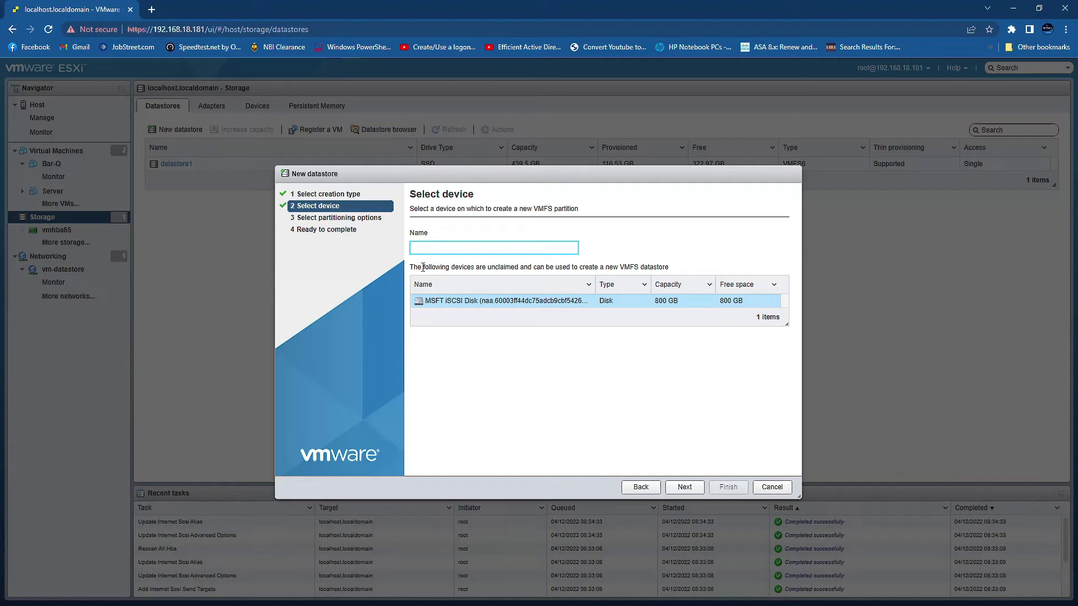
type("VMWare-iSCSi")
left_click(686, 487)
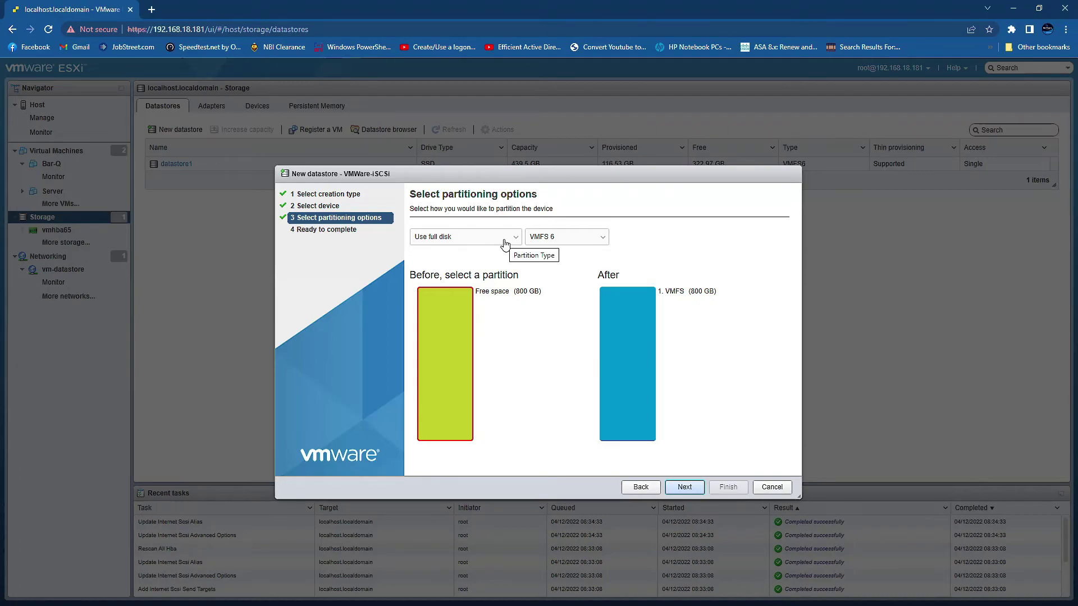
Keep the full-disk VMFS 6 partitioning for the new datastore, then finish its creation and confirm erasing the disk.
left_click(505, 243)
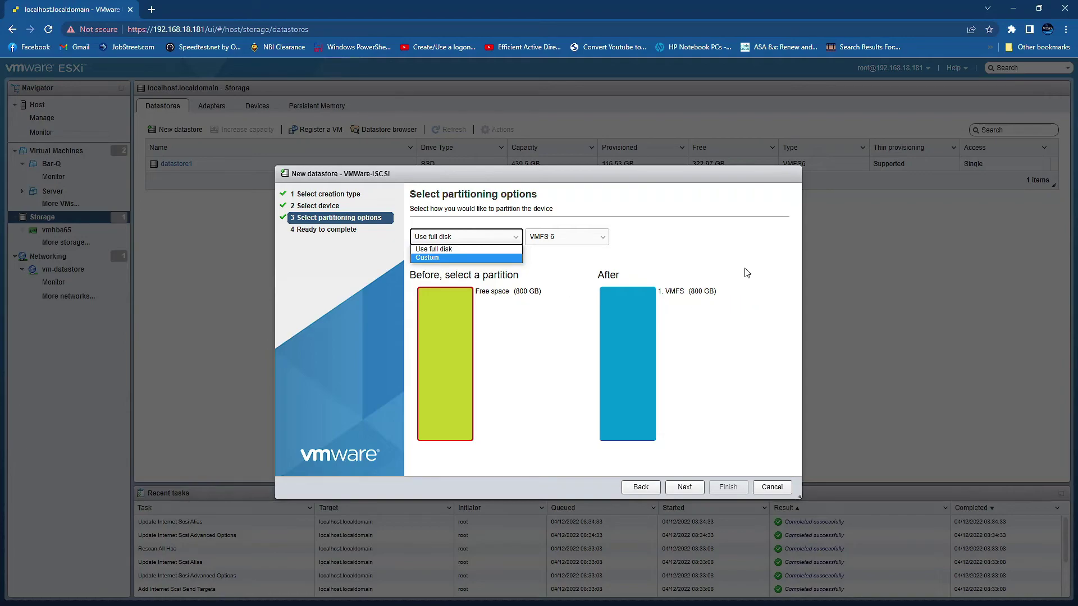
left_click(727, 243)
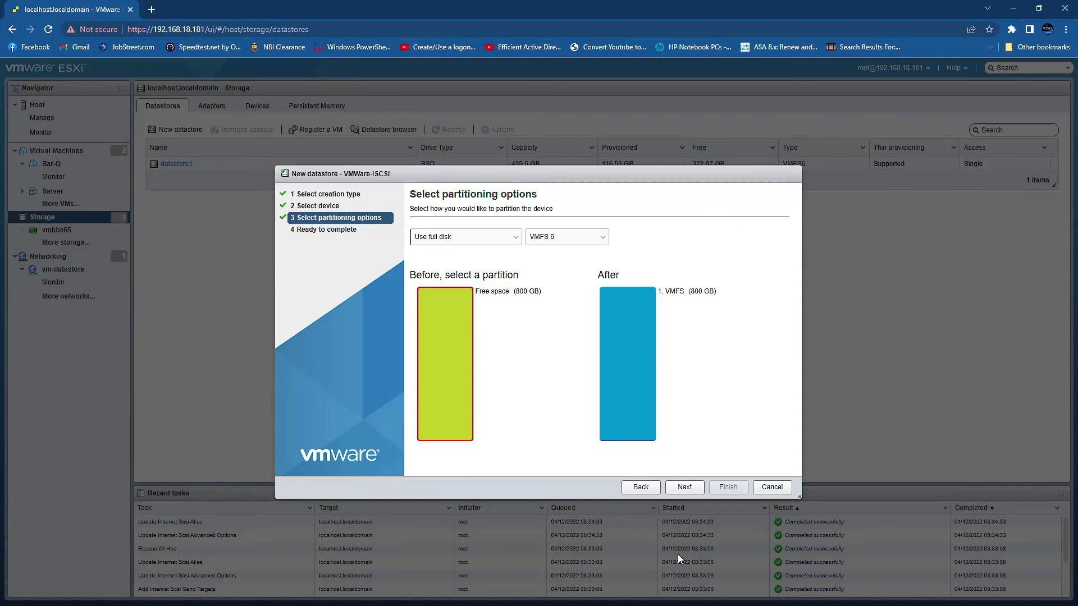
left_click(684, 487)
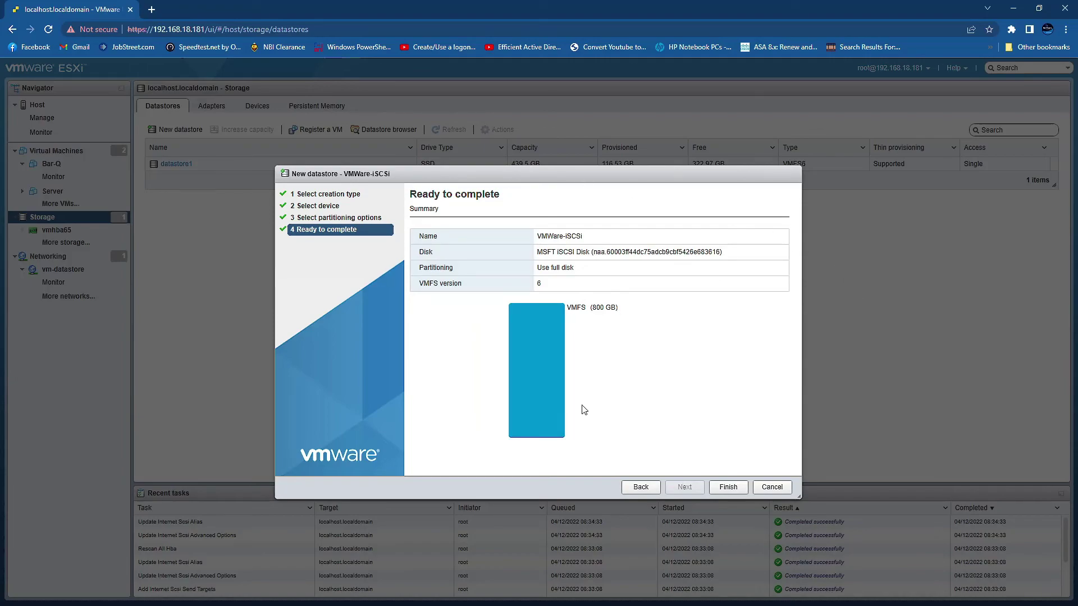
left_click(736, 490)
left_click(626, 375)
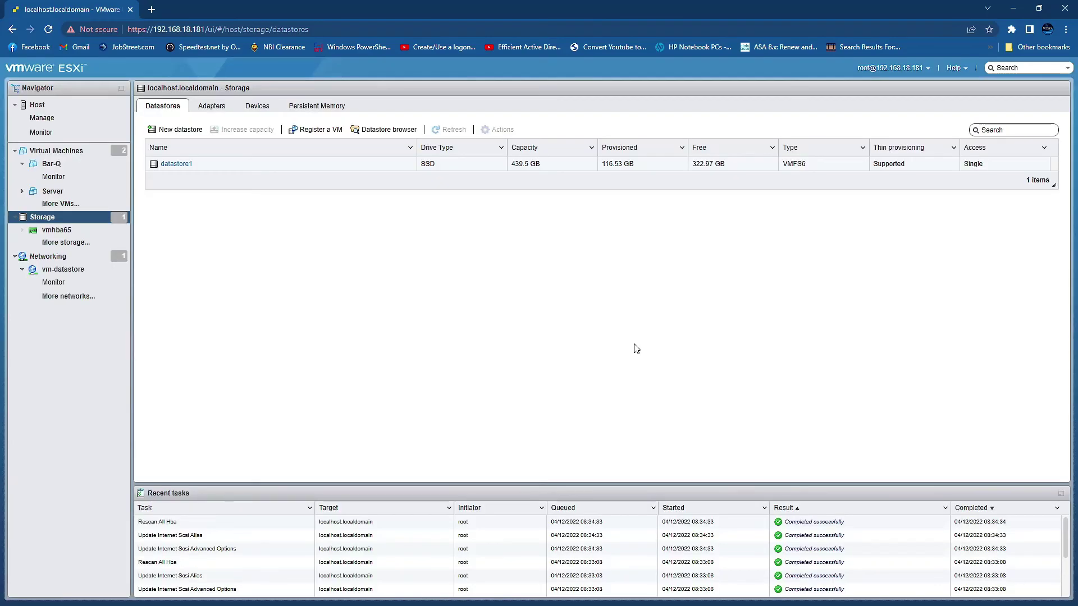